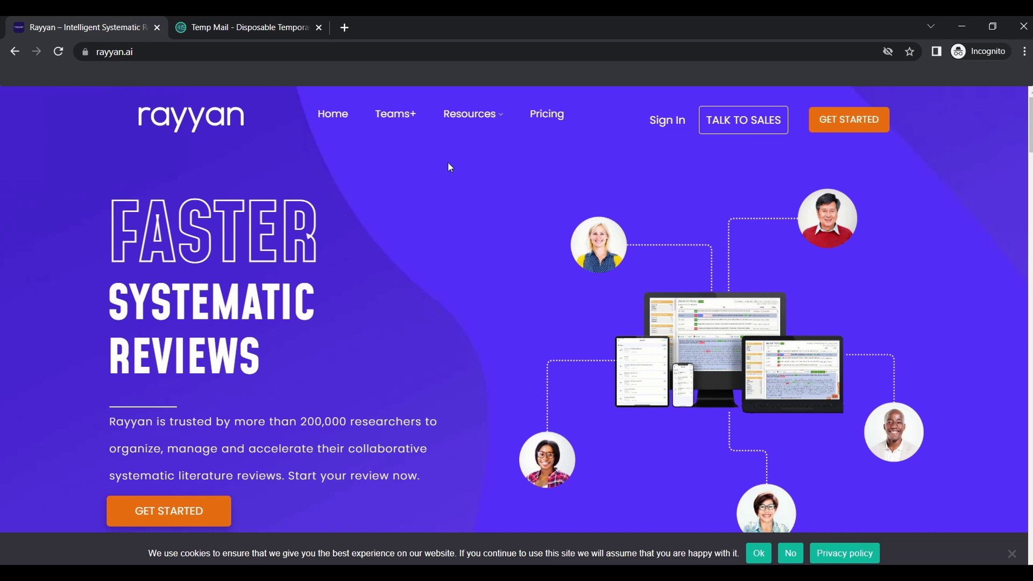
Load rayyan.ai from the browser address bar
left_click(185, 54)
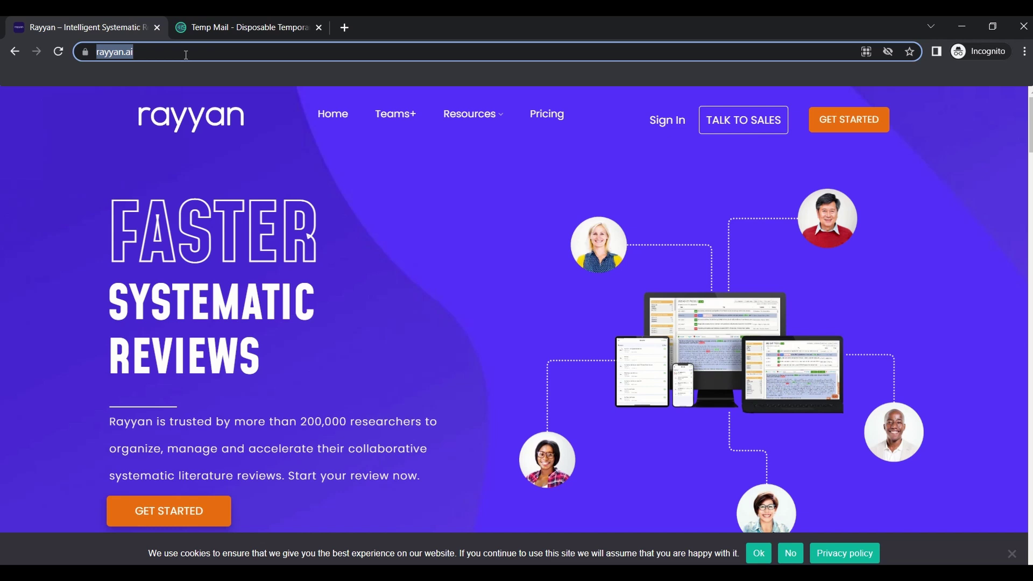
type("r")
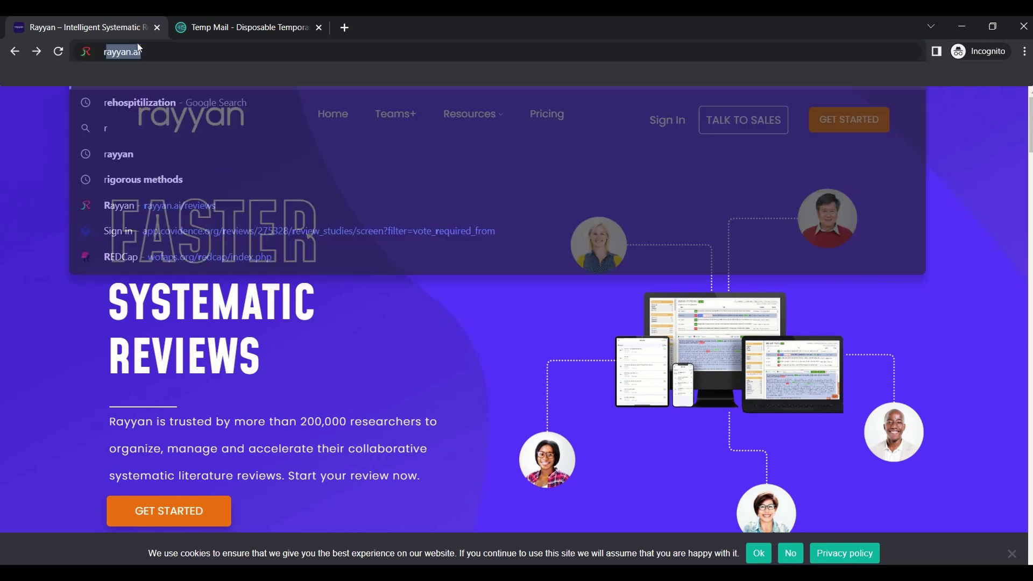
type("ayya")
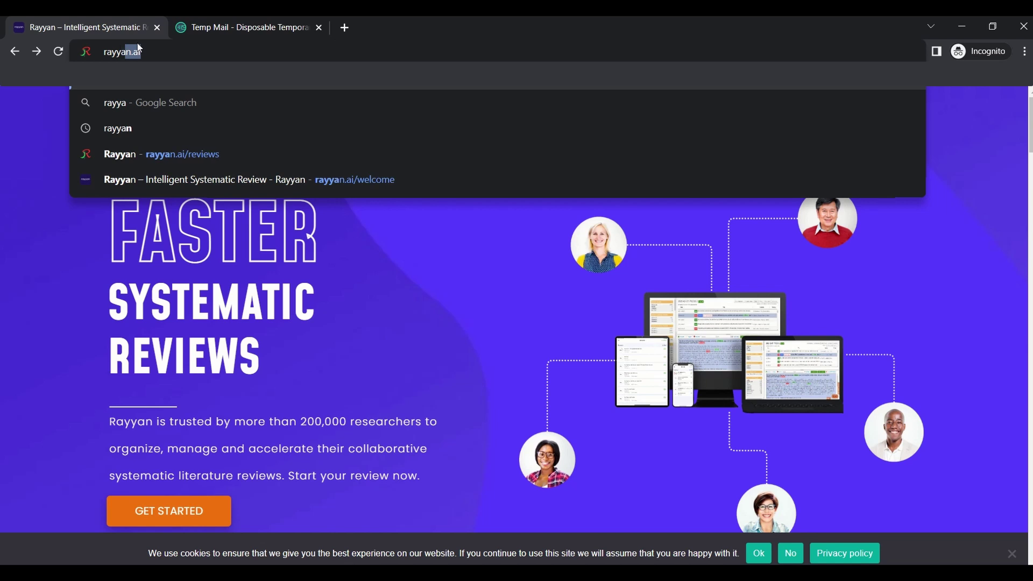
type("n.ai")
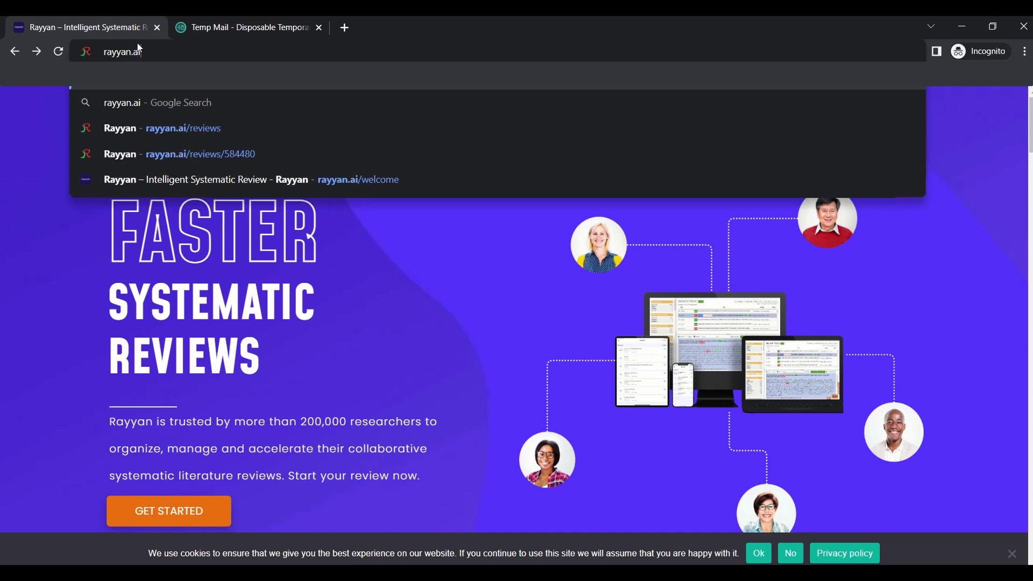
key("Return")
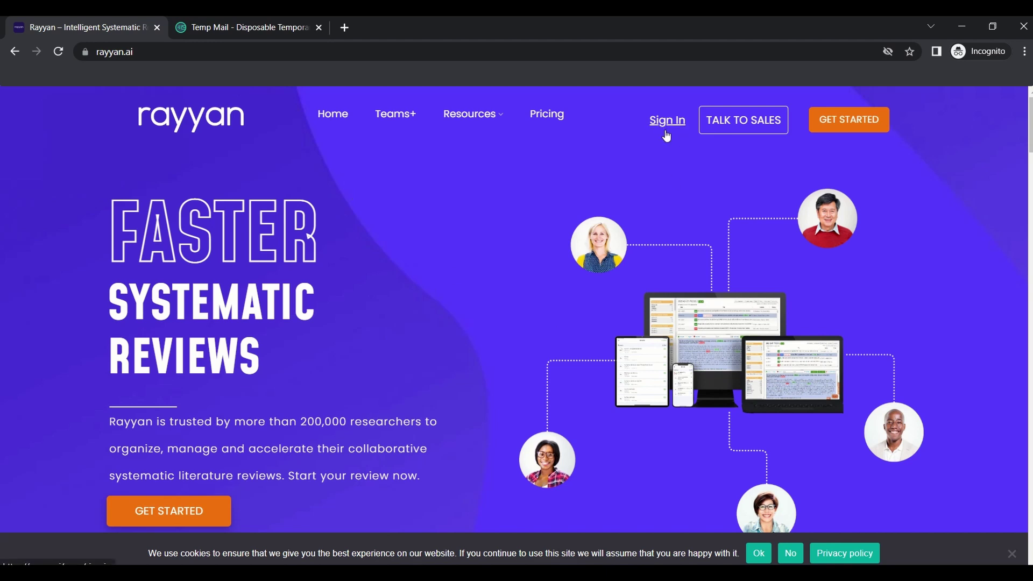
Start a new Rayyan account with the pasted temporary email and country Egypt
left_click(860, 123)
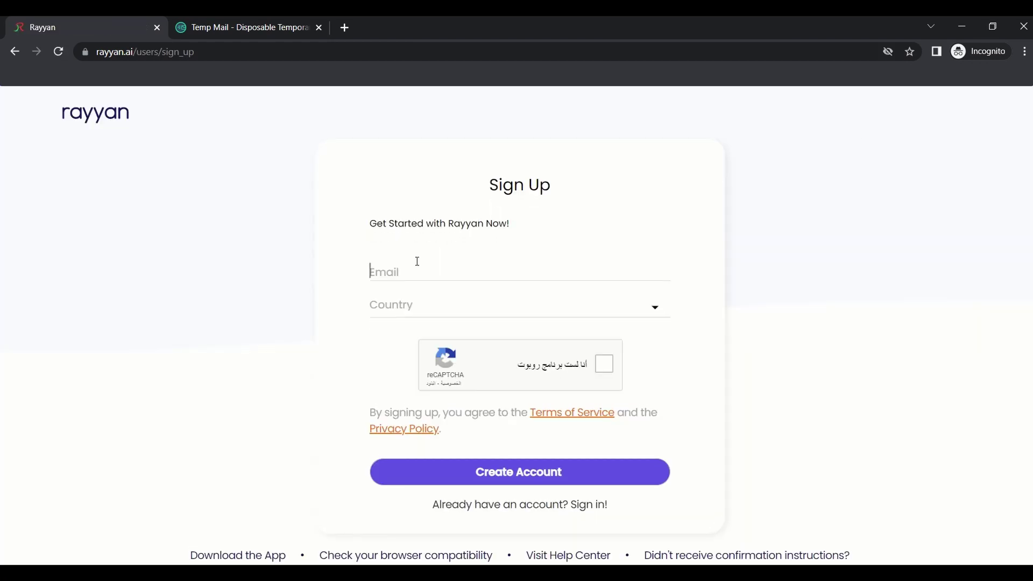
left_click(418, 262)
key("ctrl+v")
left_click(443, 305)
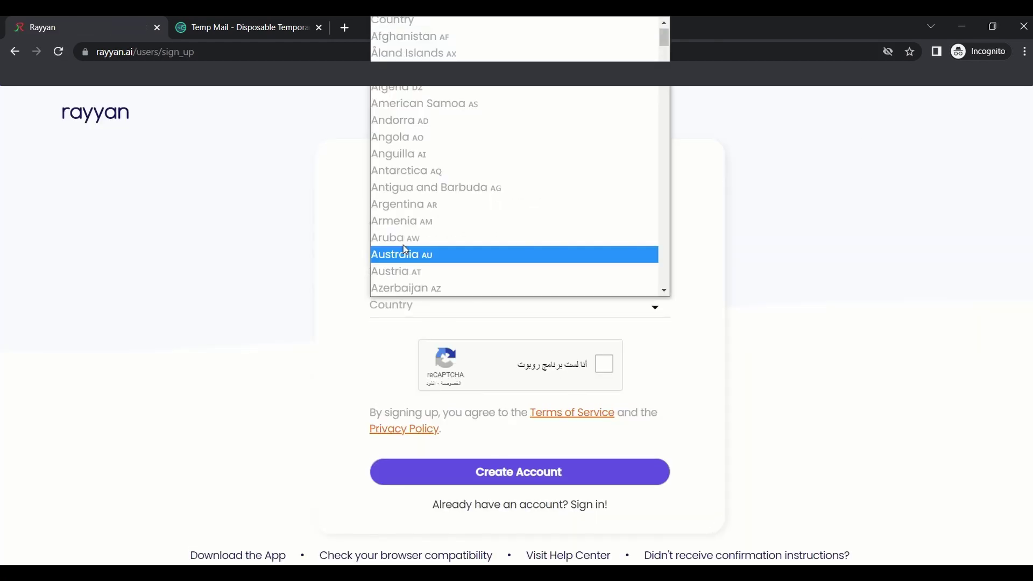
scroll(402, 237, "down", 9)
scroll(401, 228, "down", 5)
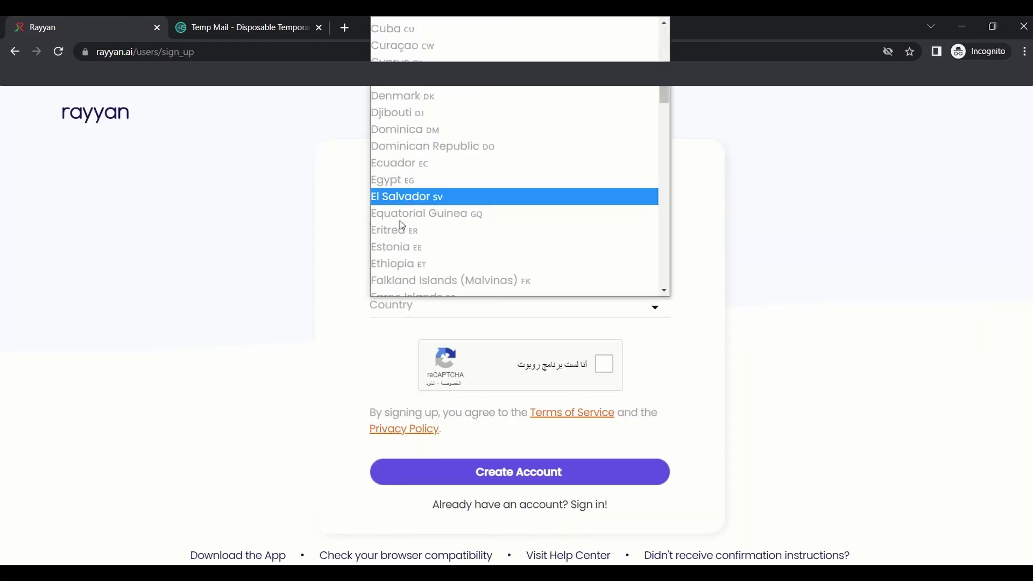
left_click(396, 179)
Pass the reCAPTCHA, create the account, and check the temporary mailbox
left_click(605, 364)
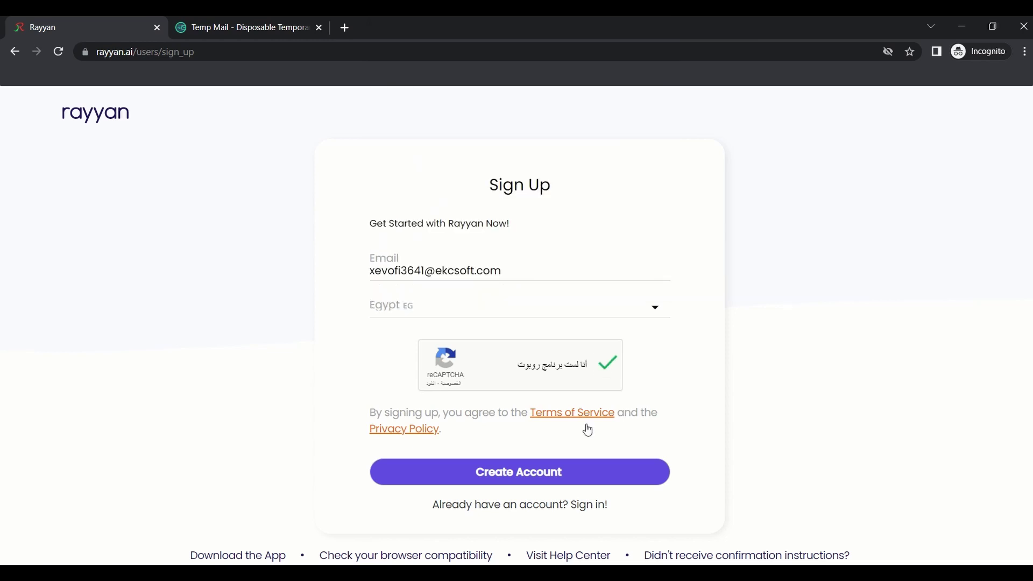
left_click(504, 474)
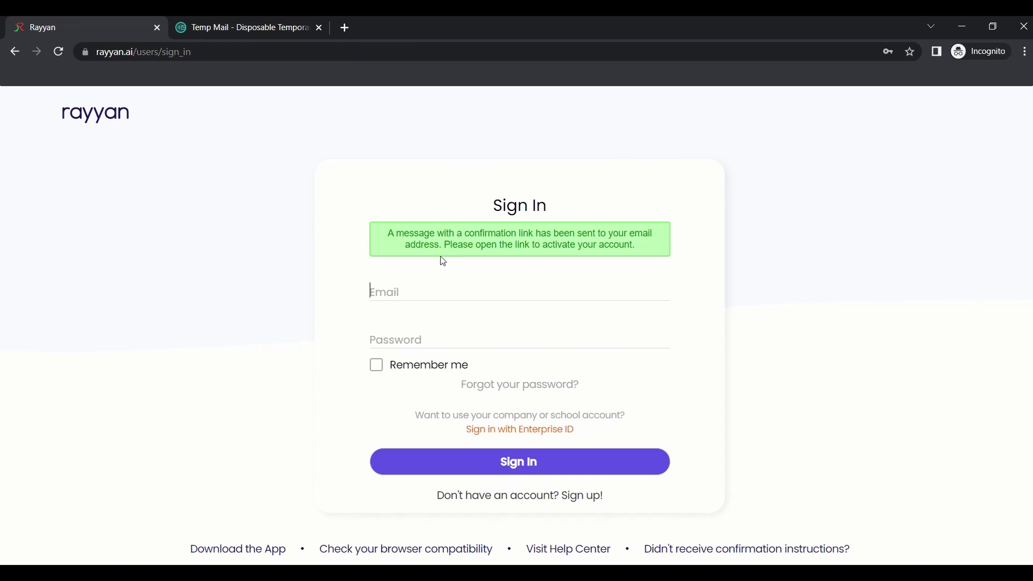
left_click(192, 27)
scroll(505, 354, "down", 5)
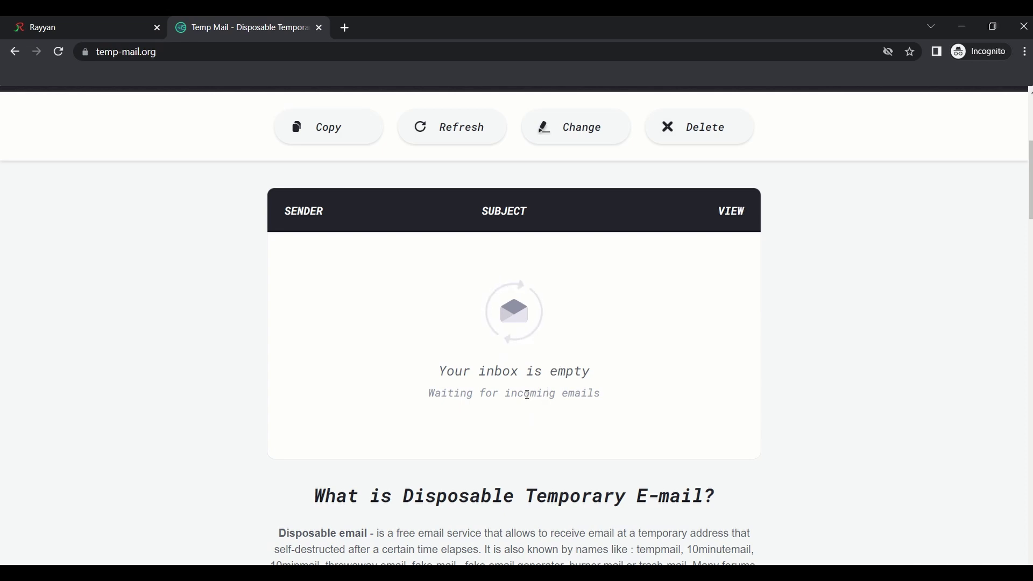
Open Rayyan's confirmation email in Temp Mail and follow its 'Confirm my account' link
left_click(325, 263)
scroll(484, 323, "down", 5)
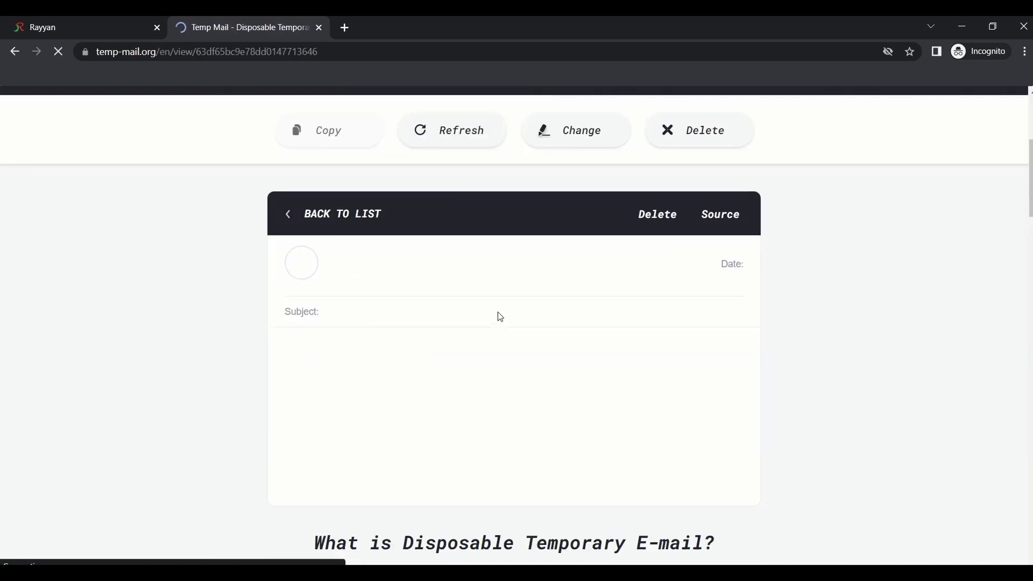
scroll(484, 334, "down", 5)
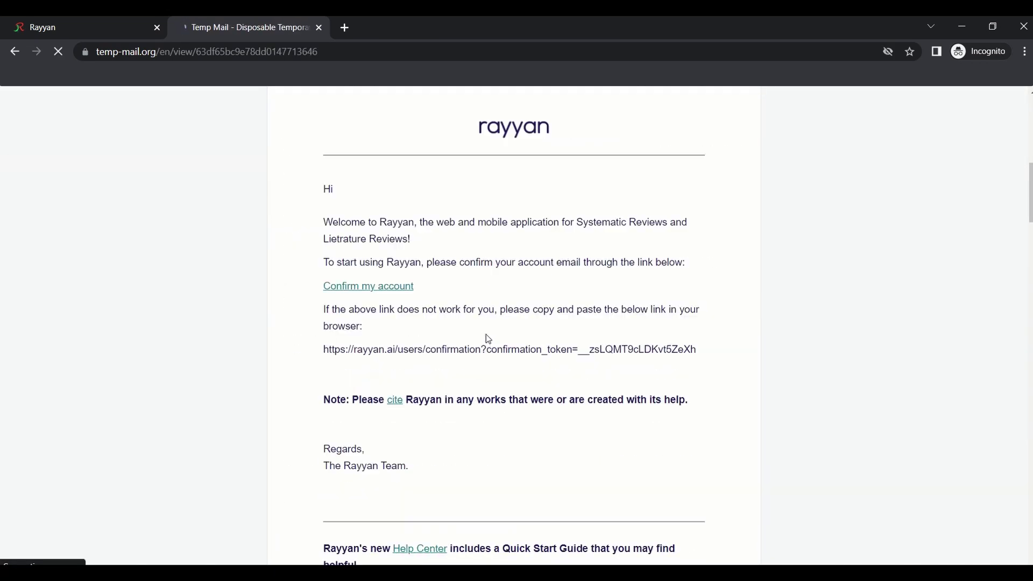
left_click(361, 290)
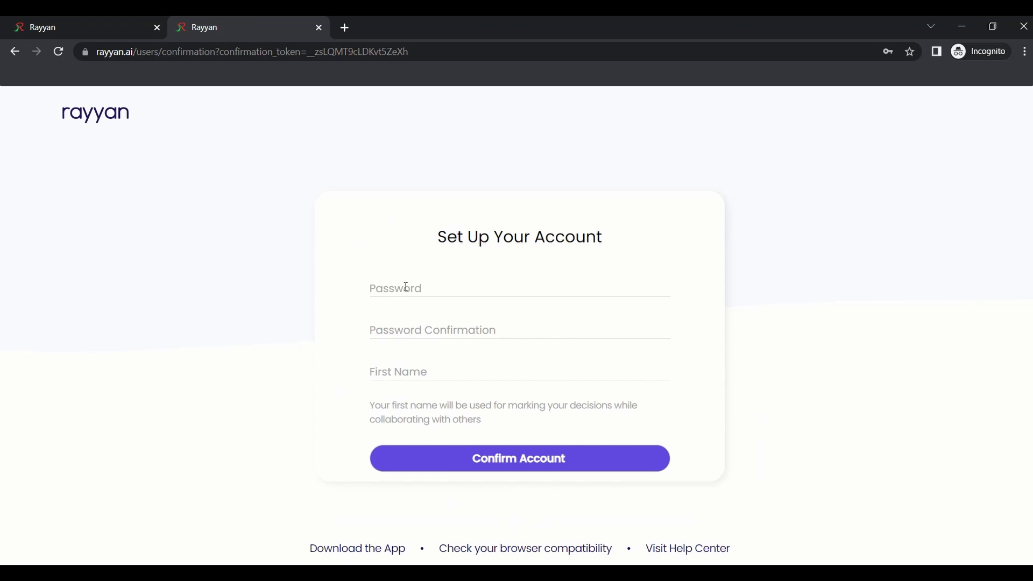
Enter the account password twice and a first name, then confirm the account
left_click(406, 288)
key("ctrl+v")
left_click(404, 328)
key("ctrl+v")
left_click(380, 369)
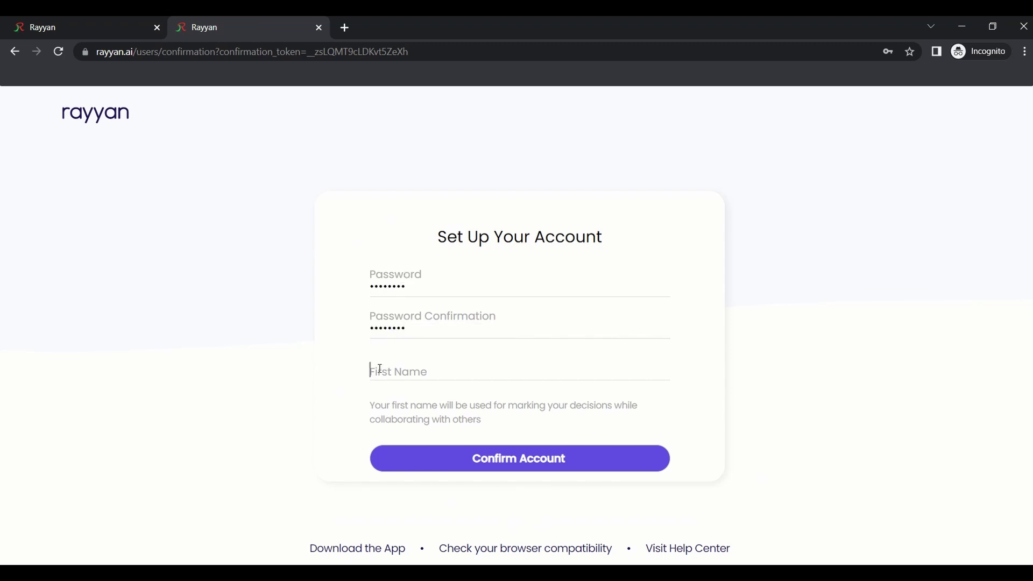
type("GRC")
left_click(490, 465)
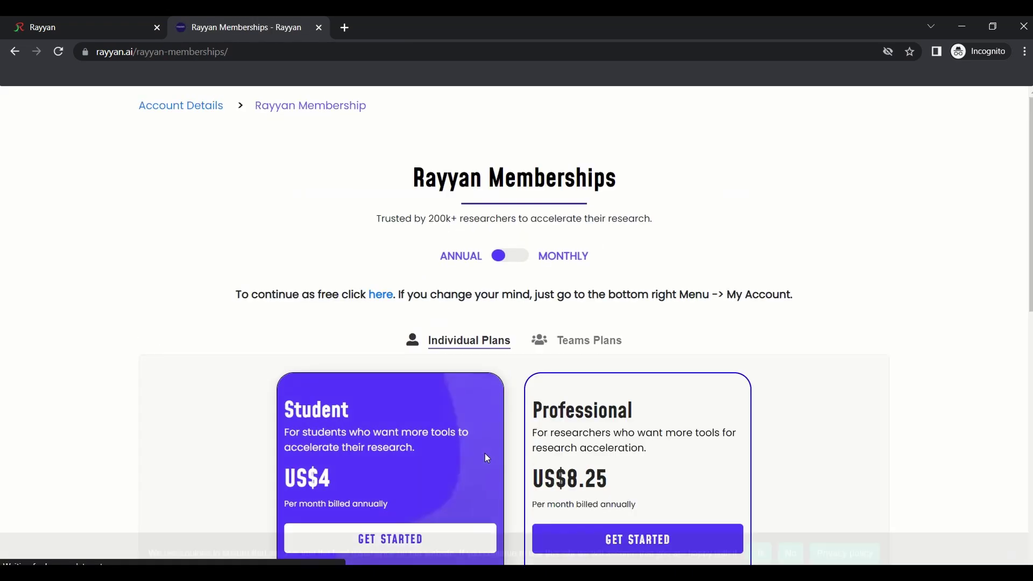
Continue on the free plan and view the Account Details page
left_click(382, 295)
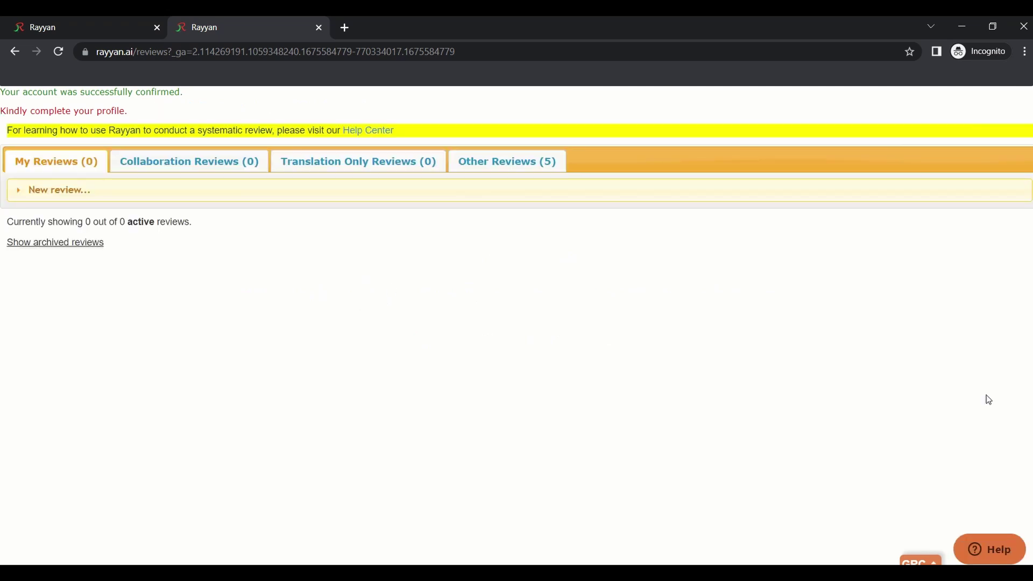
left_click(922, 562)
left_click(847, 525)
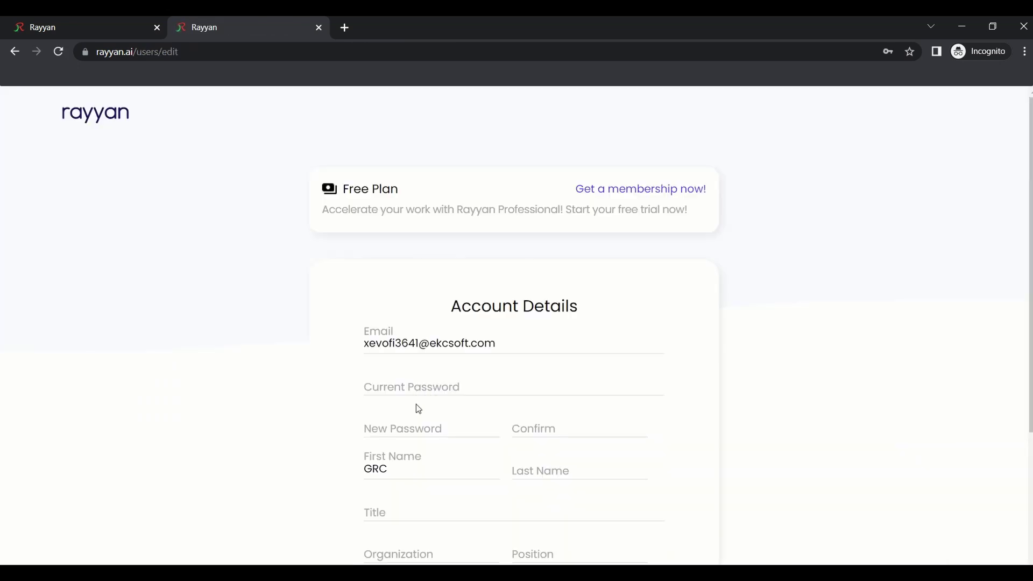
scroll(417, 403, "down", 2)
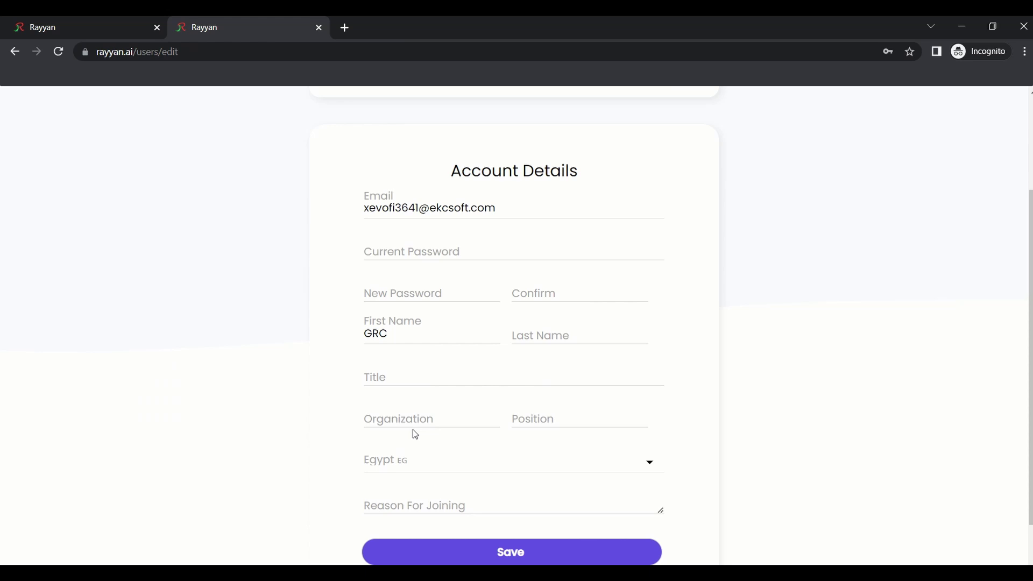
scroll(414, 430, "down", 1)
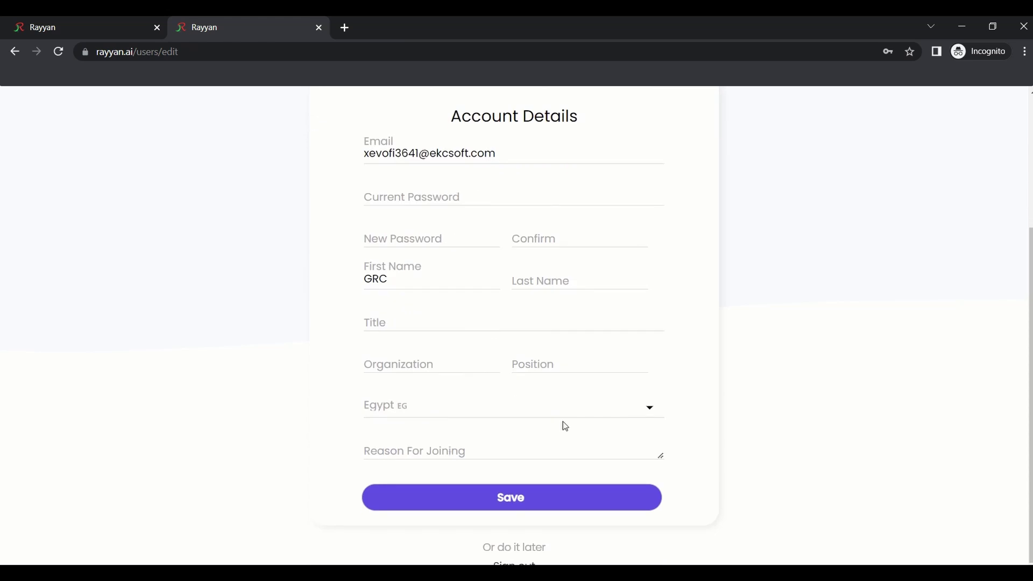
From the reviews list, start a new review titled 'Influenza And Monkeypox'
left_click(14, 51)
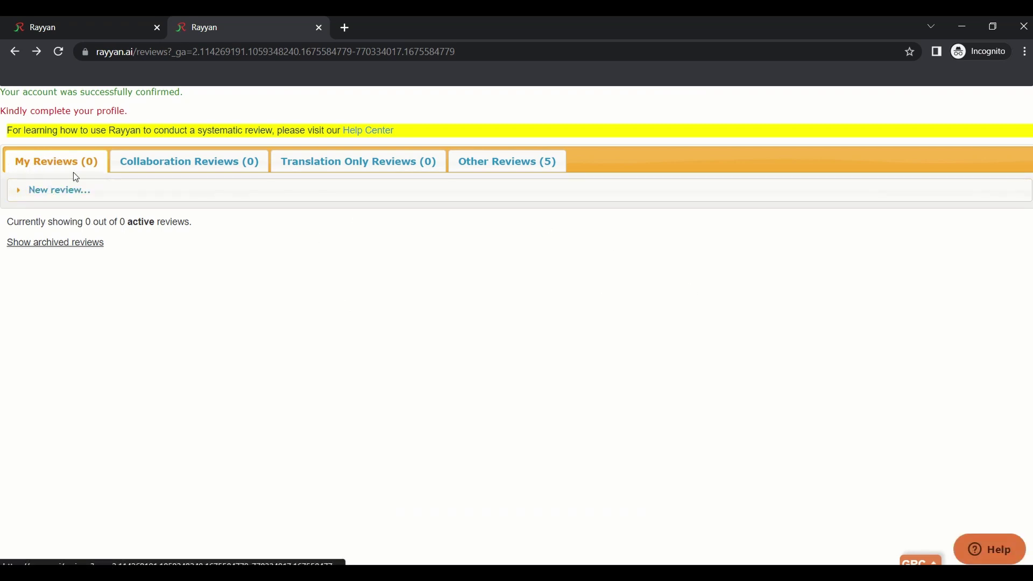
left_click(24, 194)
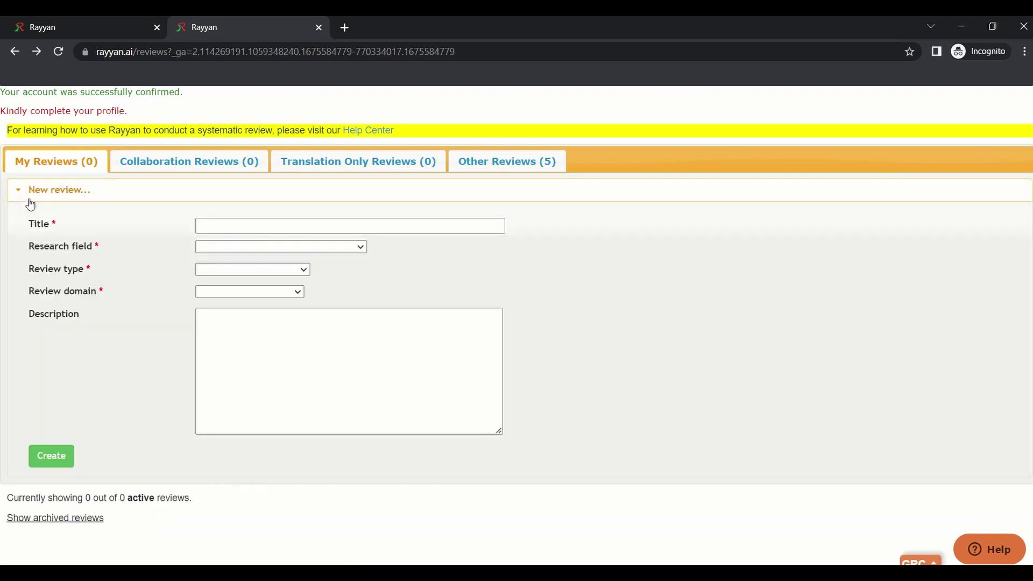
left_click(241, 230)
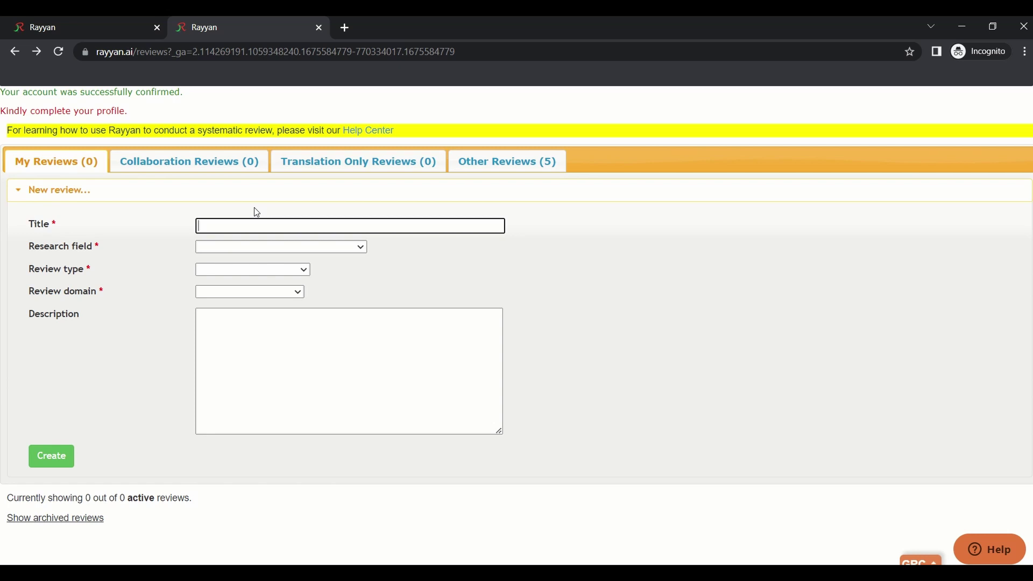
type("Influenza")
type(" ANnd")
key("BackSpace")
key("BackSpace")
type("nd Monkeypox")
Choose Medicine and human health, Systematic review and Biomedical, then create the review
left_click(243, 247)
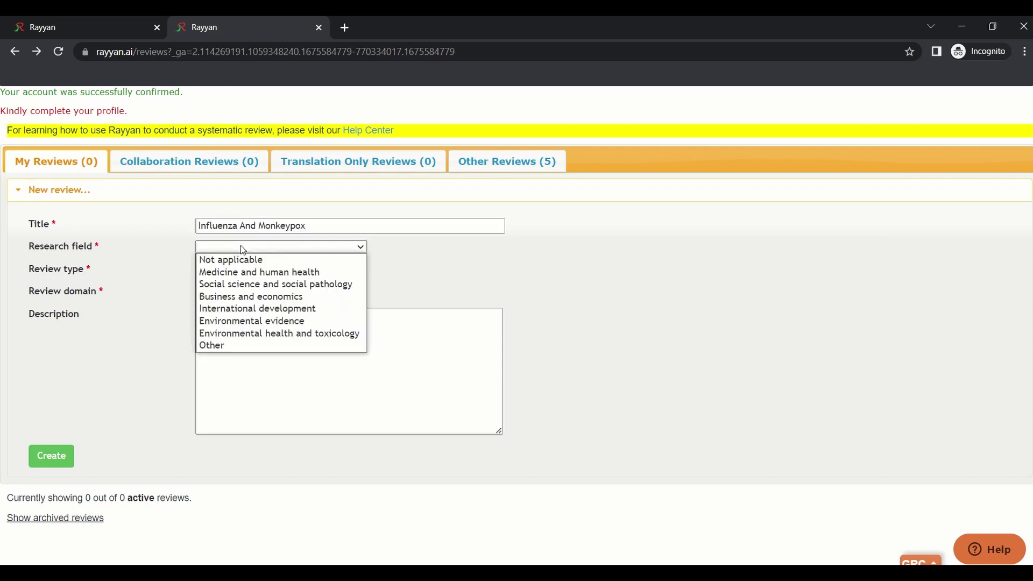
left_click(256, 278)
left_click(261, 270)
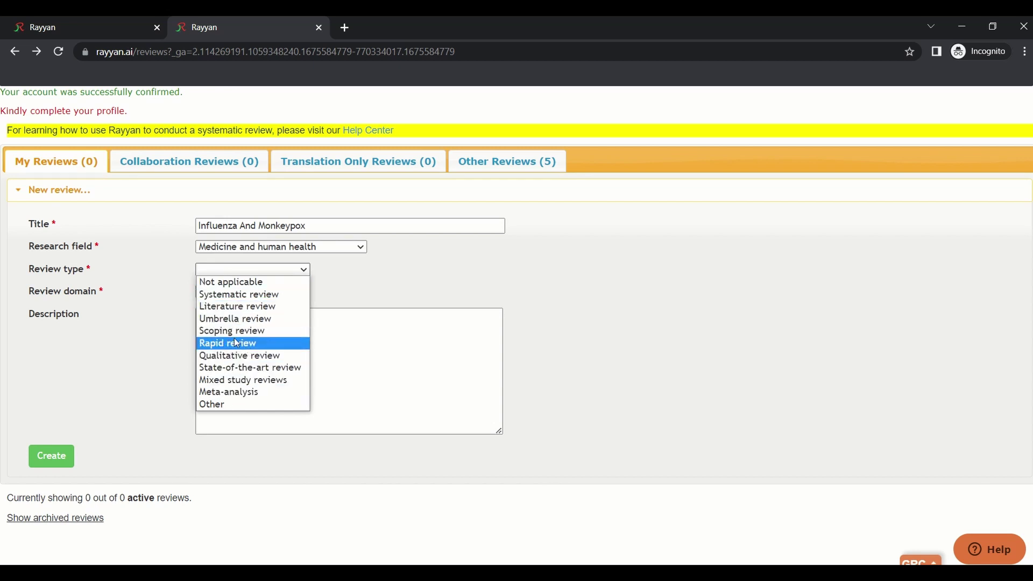
left_click(240, 294)
left_click(229, 295)
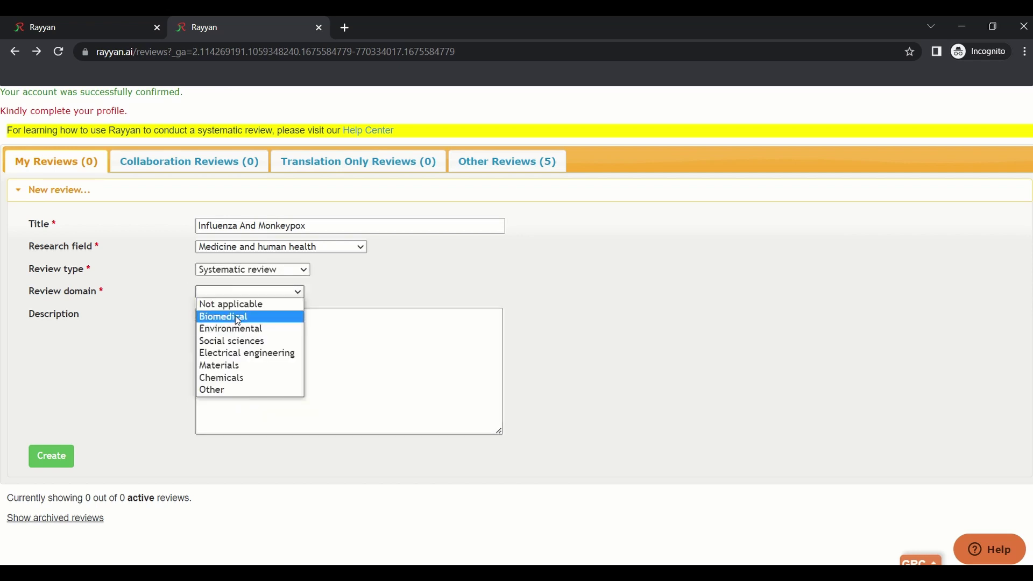
left_click(235, 316)
left_click(204, 336)
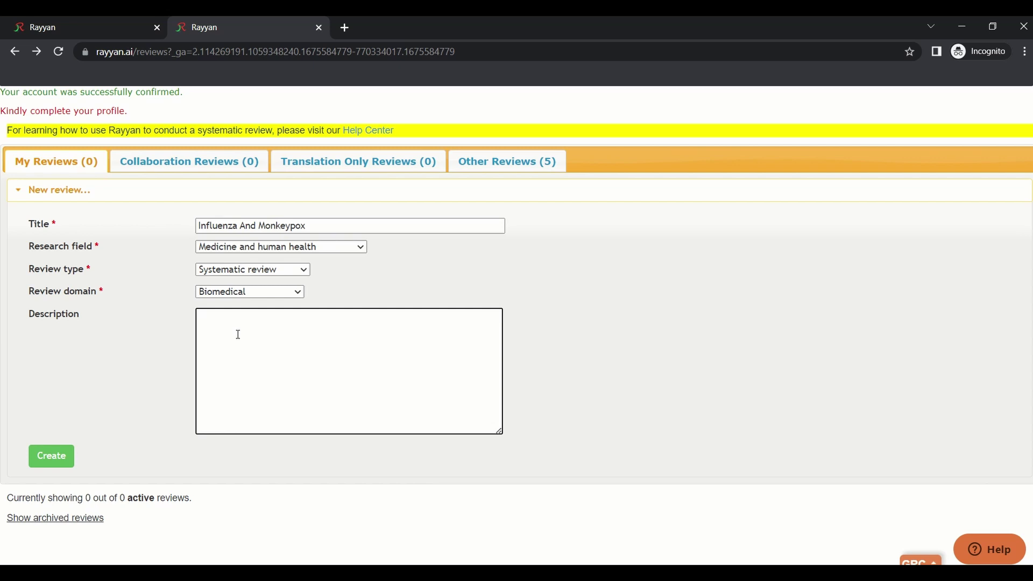
left_click(59, 461)
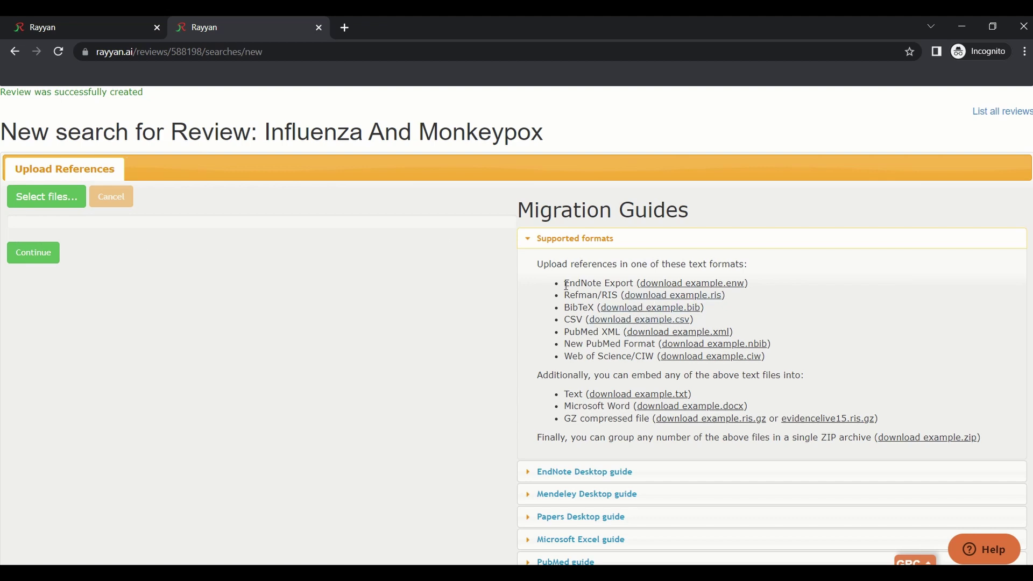
Highlight the EndNote Export and RIS entries among the supported upload formats
left_click_drag(567, 286, 618, 296)
left_click(601, 296)
left_click(603, 296)
left_click_drag(601, 296, 618, 296)
left_click(88, 233)
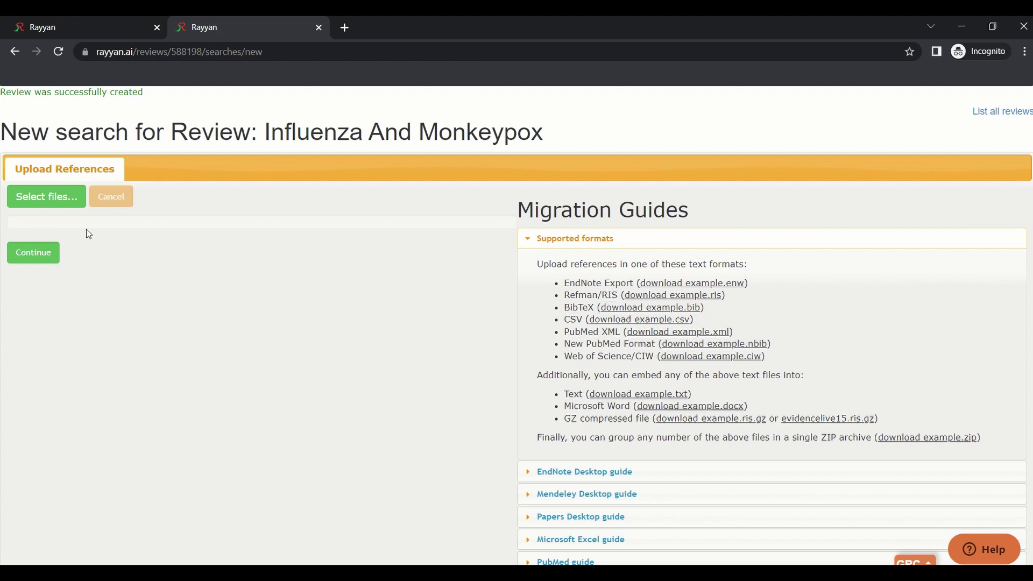
Upload Review 2 and Review1 from Desktop > MPX SR and check the uploaded file names
left_click(63, 210)
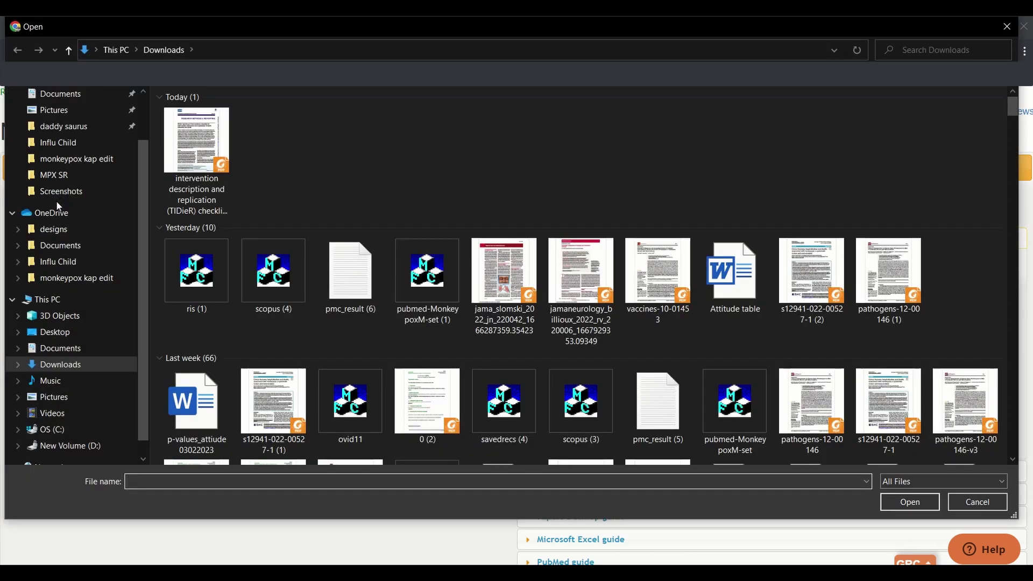
left_click(54, 176)
left_click(192, 290)
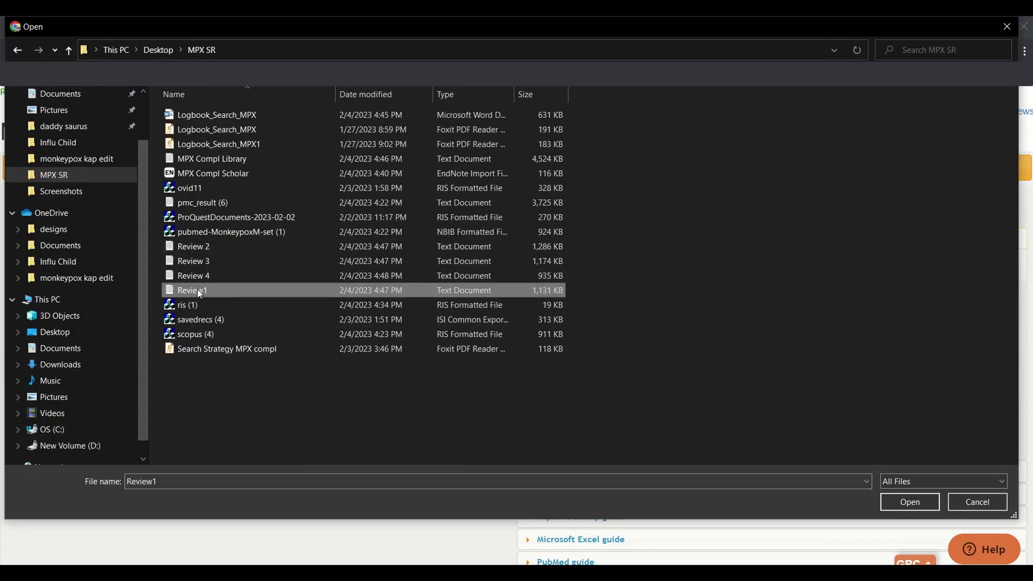
left_click(193, 246, "shift")
left_click(214, 290)
left_click(215, 245, "ctrl")
left_click(909, 502)
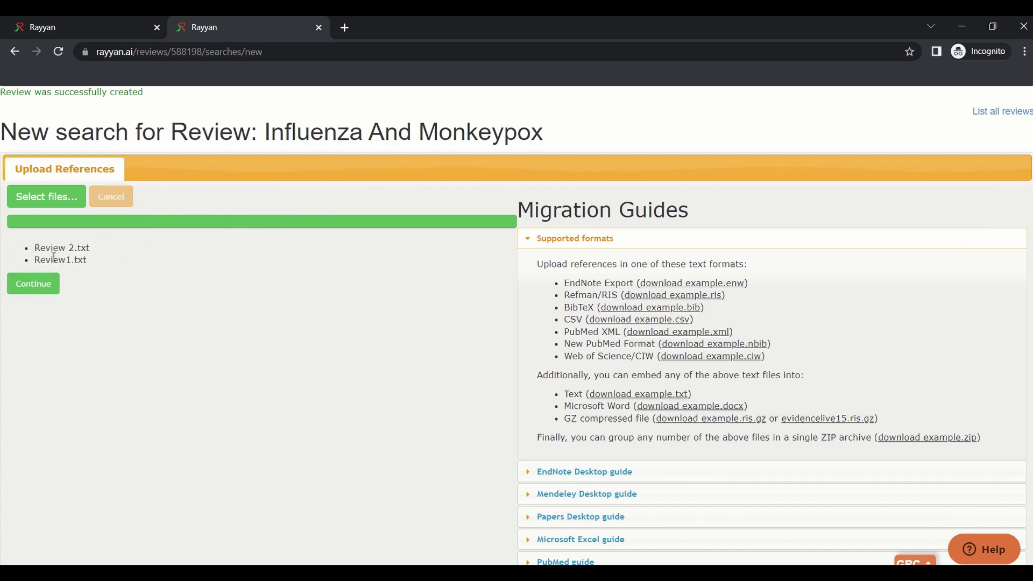
left_click_drag(75, 248, 34, 261)
left_click_drag(71, 261, 32, 248)
Filter by each uploaded file to confirm 518 and 595 entries, then clear back to 1,113
left_click(45, 282)
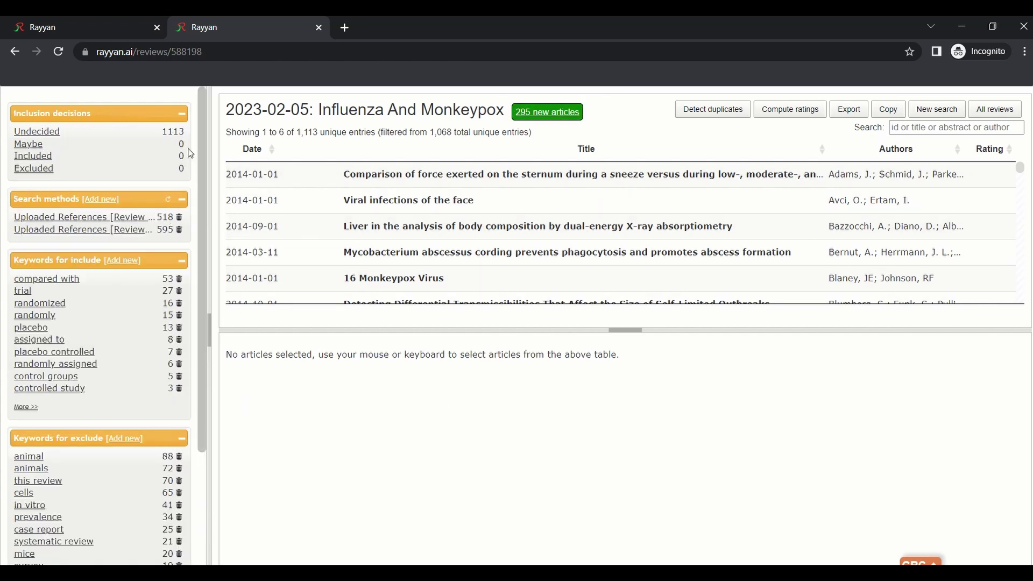
left_click(91, 218)
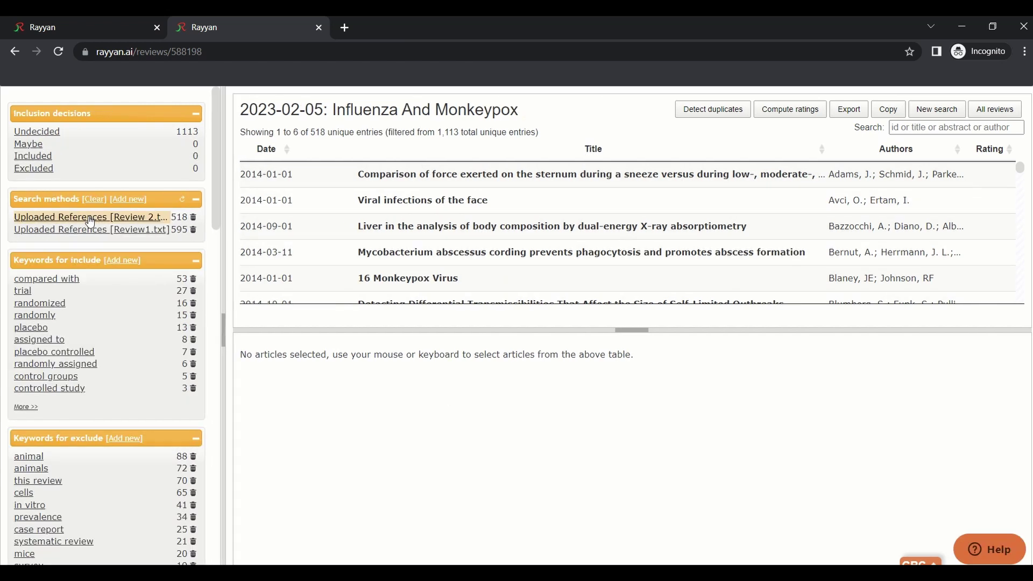
left_click_drag(312, 131, 324, 135)
left_click(122, 217)
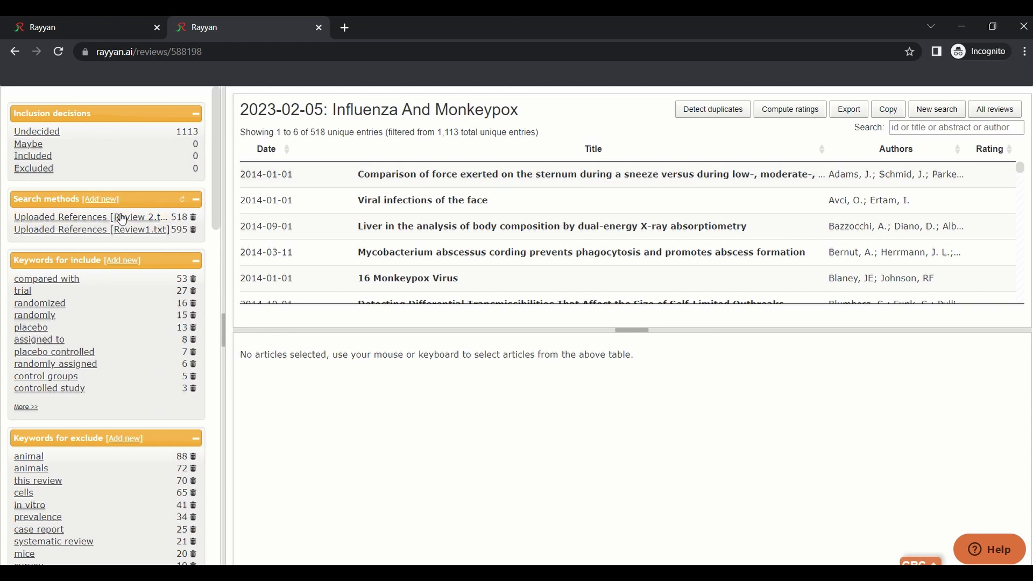
left_click(122, 231)
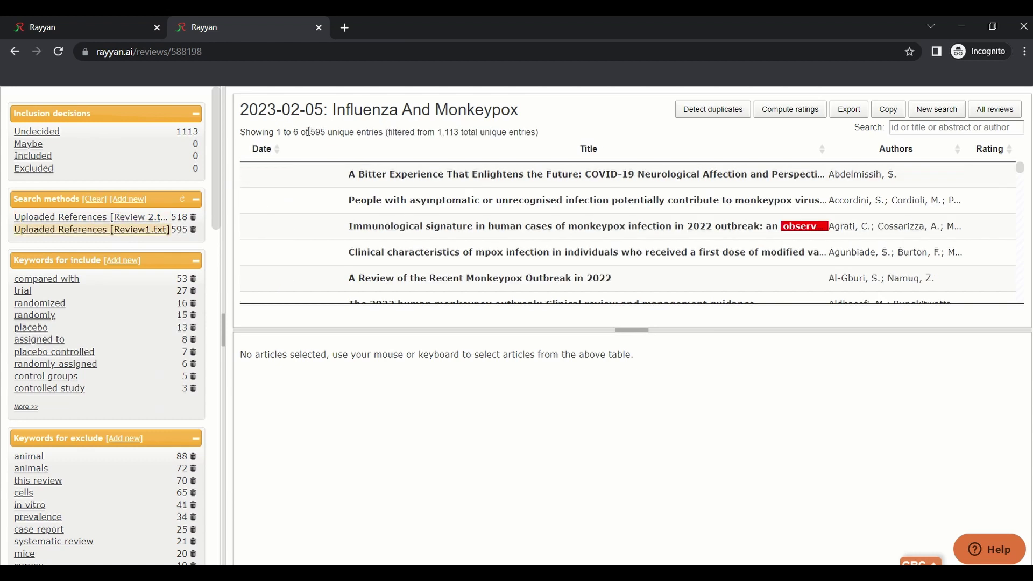
mouse_move(311, 134)
left_mouse_down()
mouse_move(541, 138)
mouse_move(326, 134)
left_mouse_up()
left_click(137, 230)
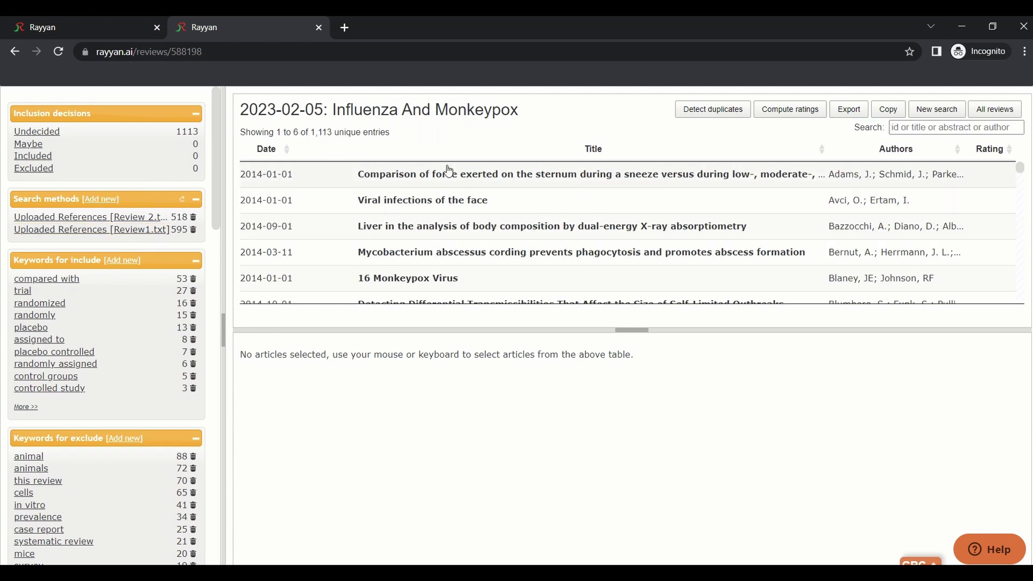
left_click_drag(311, 132, 333, 136)
Open the sternum force comparison article, scroll its abstract, and enlarge the details panel
scroll(530, 212, "down", 8)
scroll(531, 231, "up", 8)
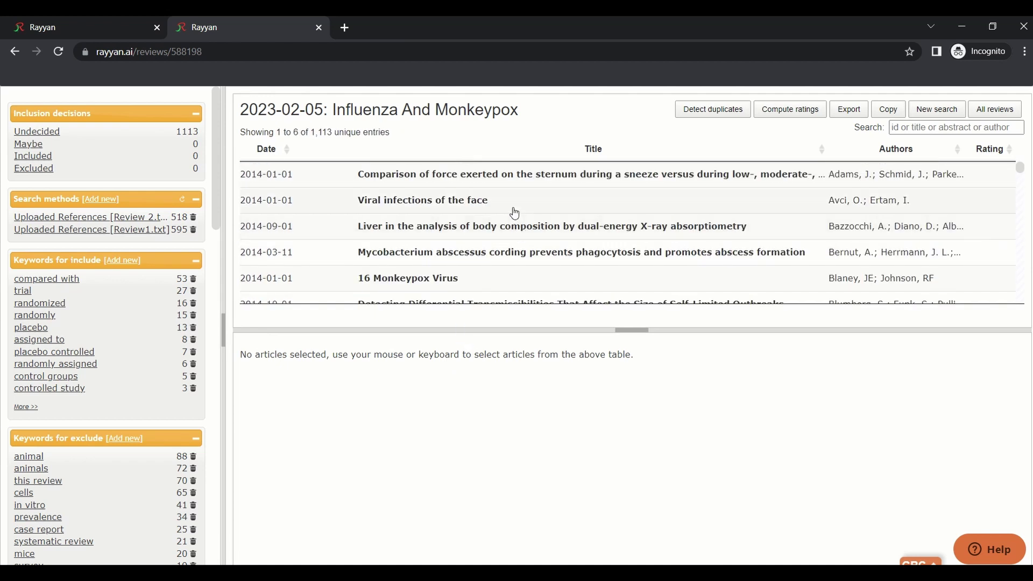
scroll(512, 212, "down", 5)
scroll(513, 218, "up", 5)
left_click(508, 175)
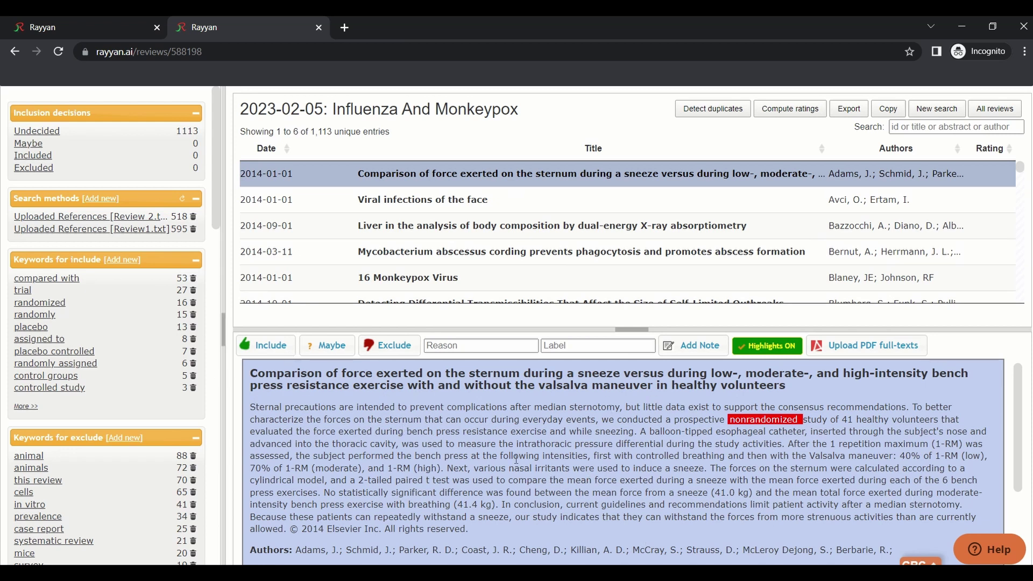
scroll(516, 459, "down", 3)
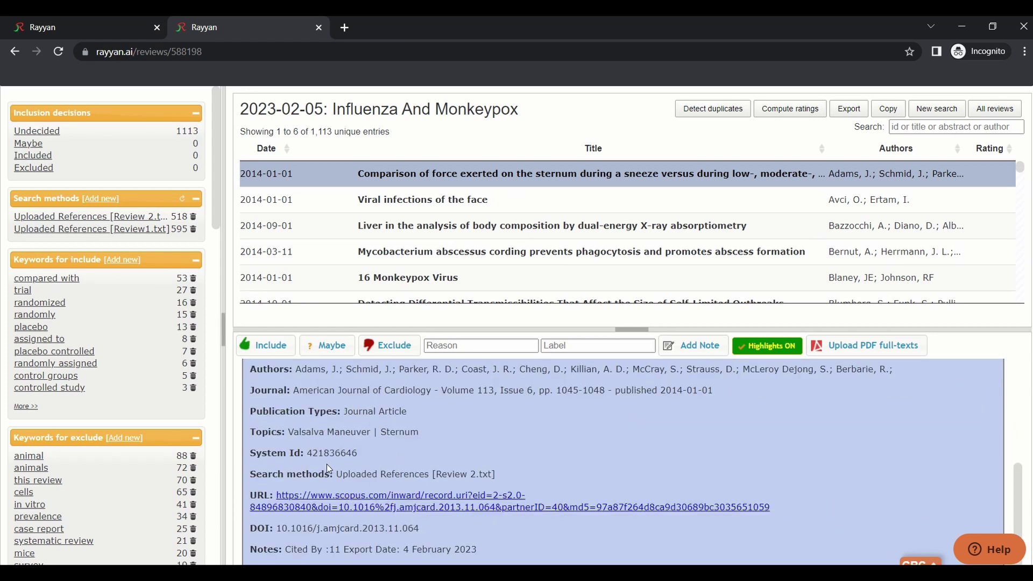
scroll(352, 449, "up", 3)
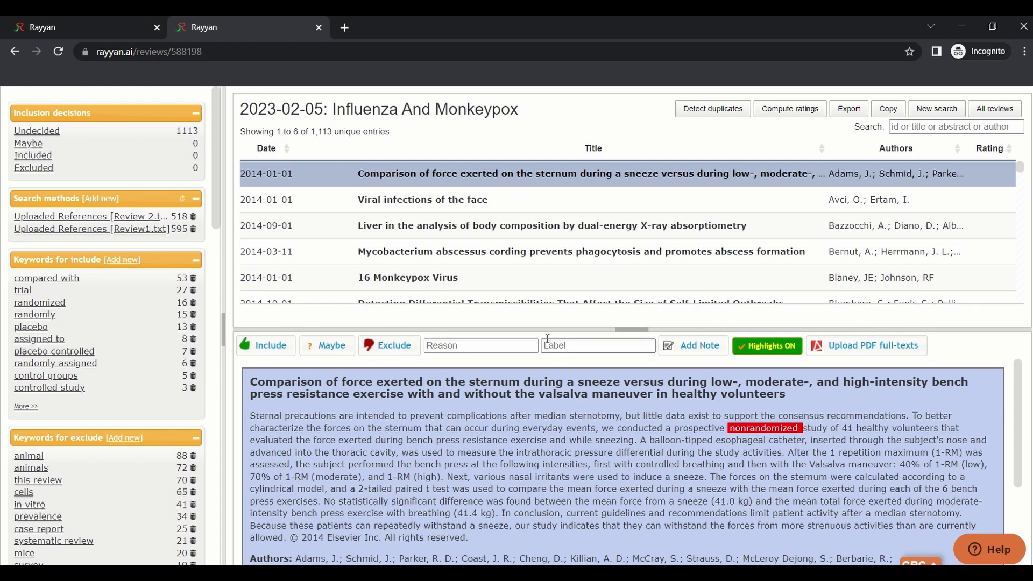
left_click_drag(550, 329, 567, 303)
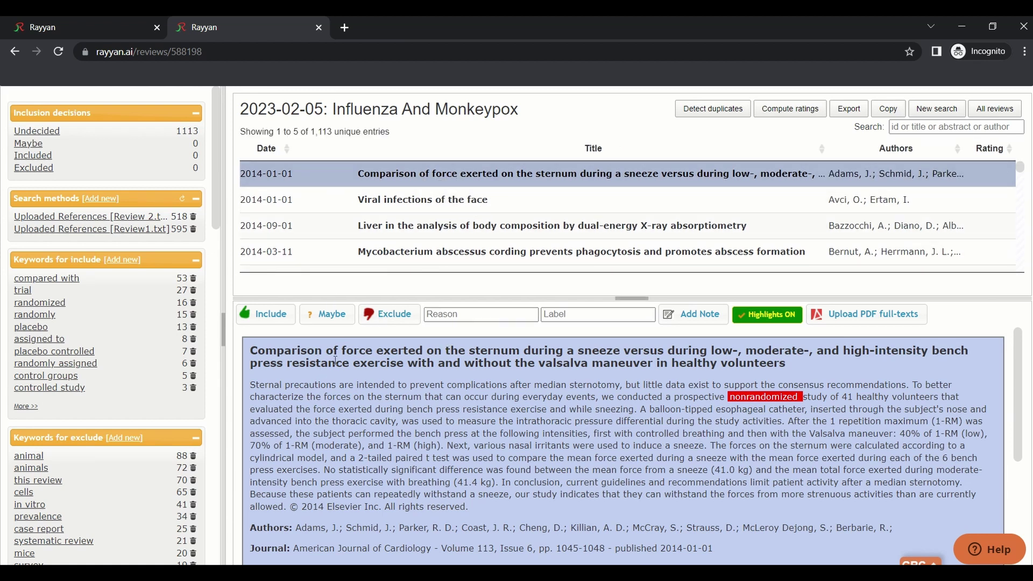
Try Include, Exclude and Maybe on the sternum article, then exclude it for foreign language
left_click_drag(251, 352, 796, 365)
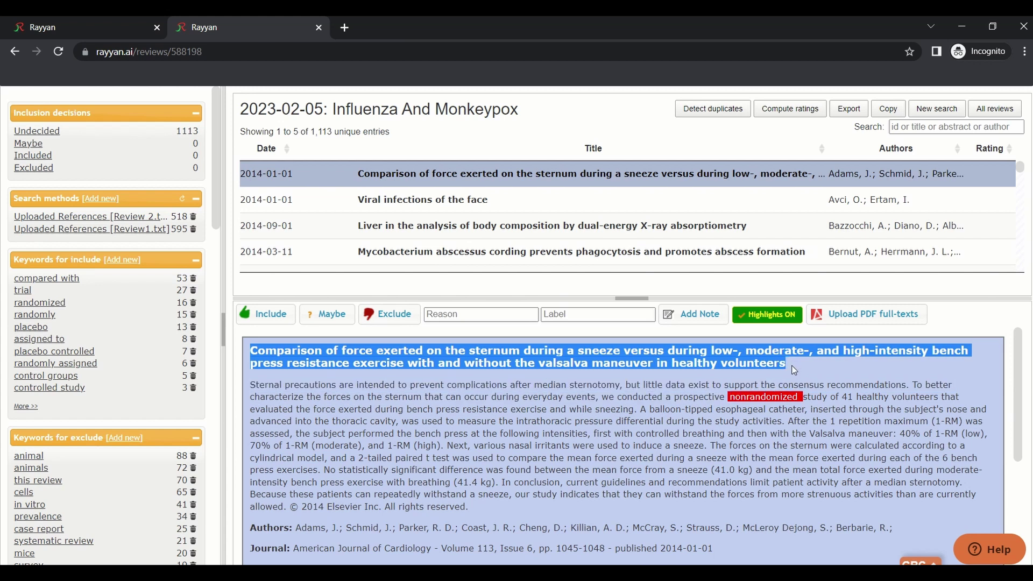
left_click(243, 317)
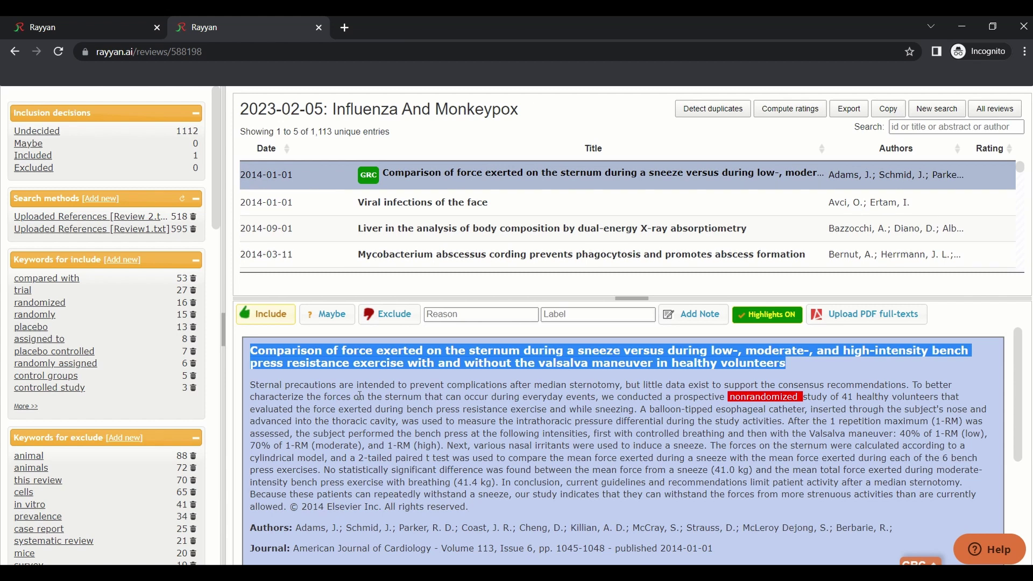
left_click(386, 315)
left_click(327, 315)
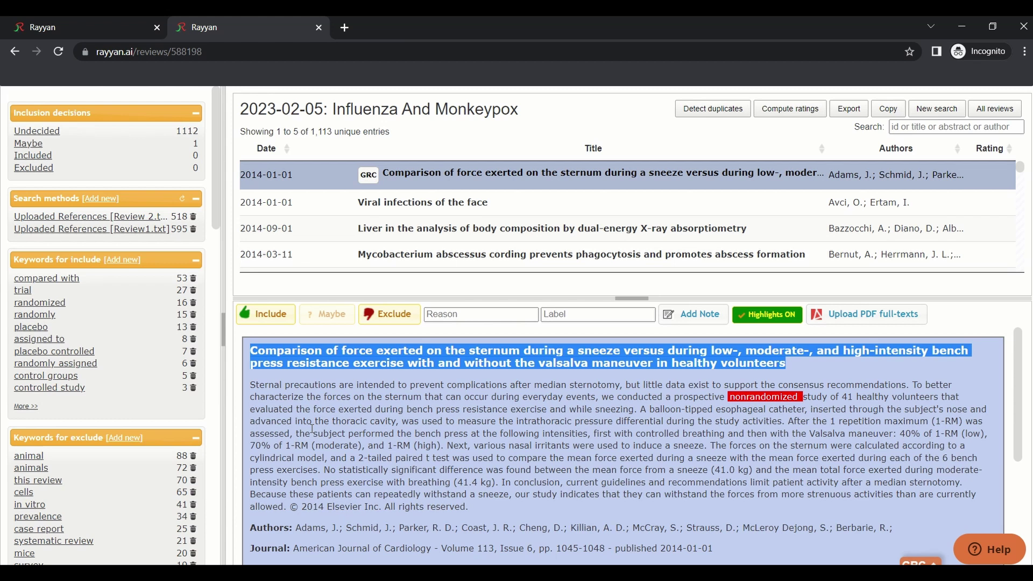
left_click(481, 314)
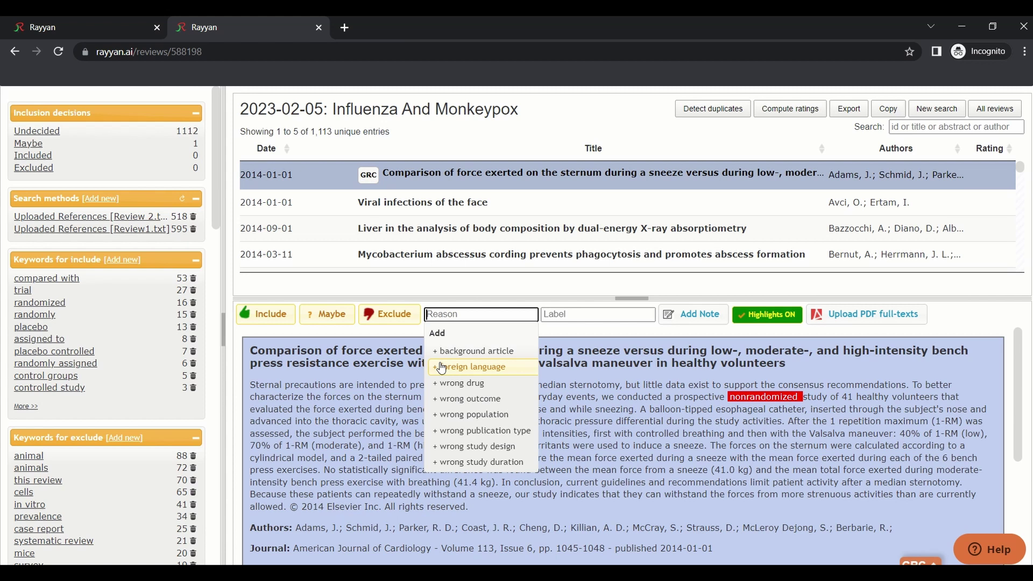
left_click(442, 369)
Attach a new RCT label to the sternum article
left_click(549, 316)
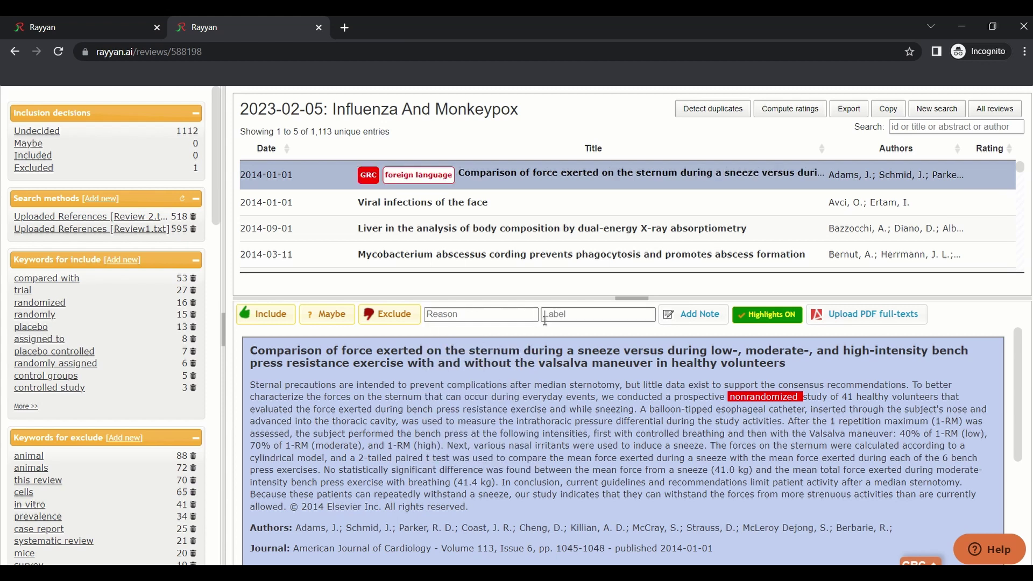
key("shift+Tab")
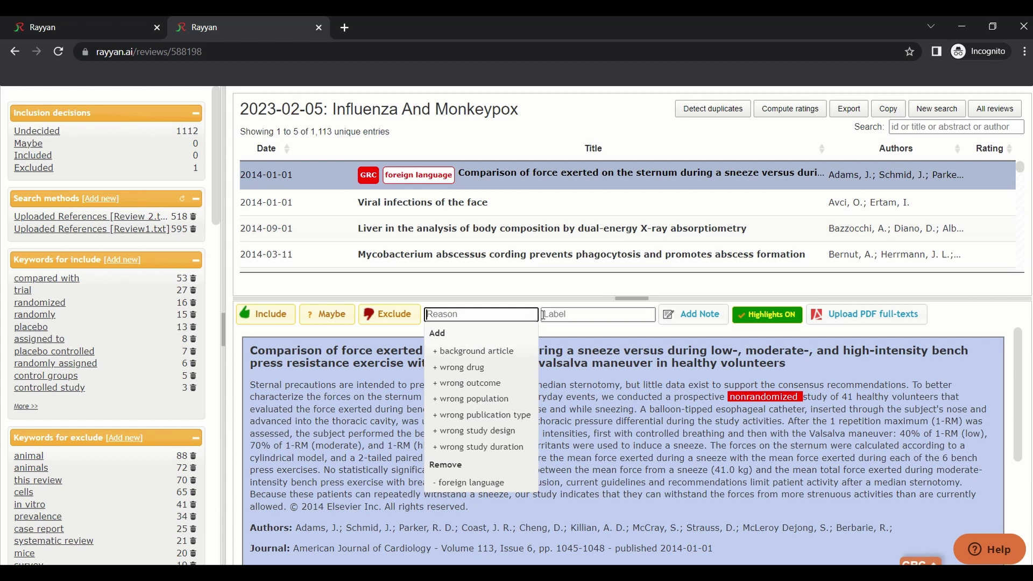
left_click(557, 313)
type("RCT")
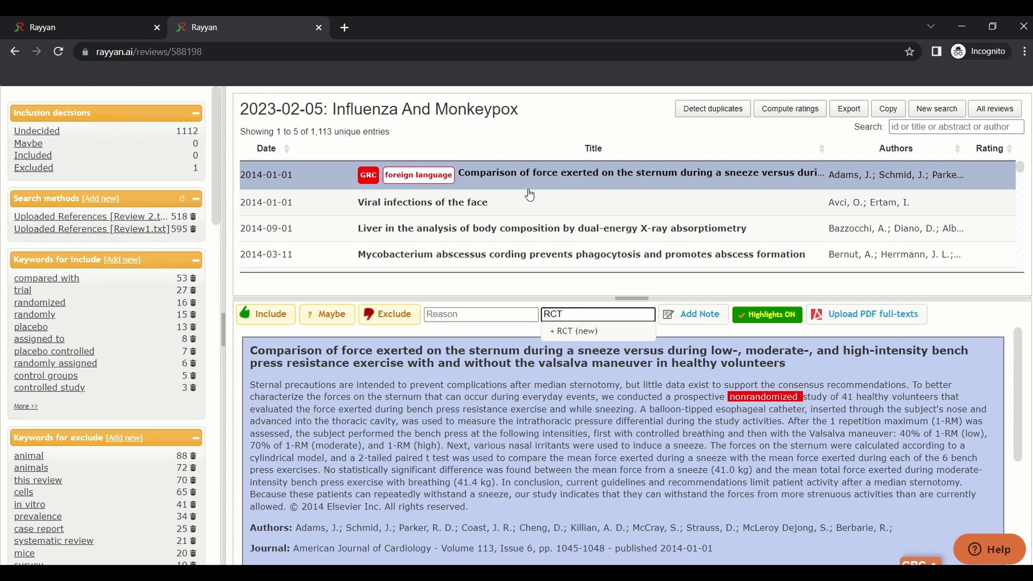
left_click(603, 336)
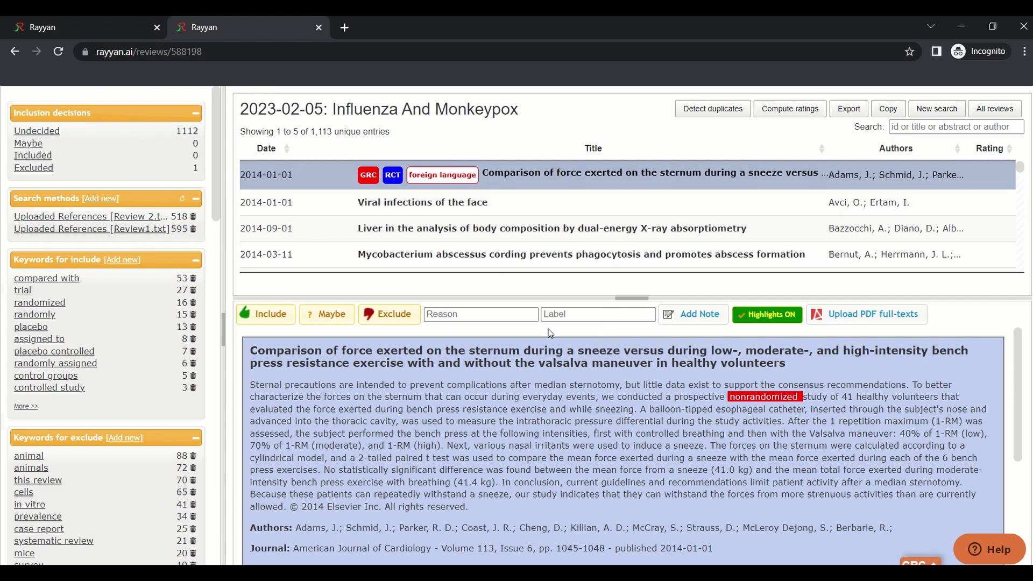
left_click(695, 317)
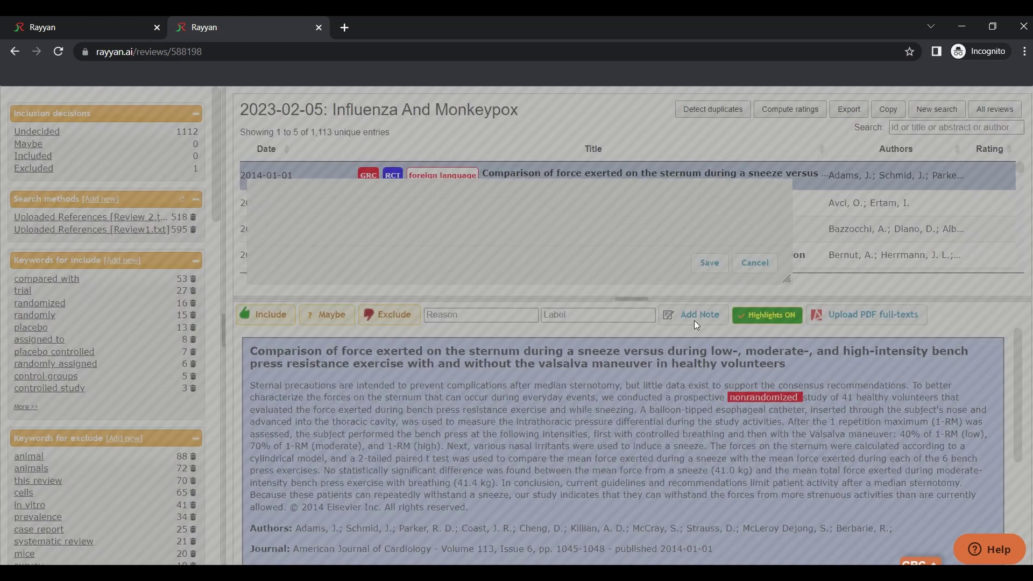
left_click(756, 464)
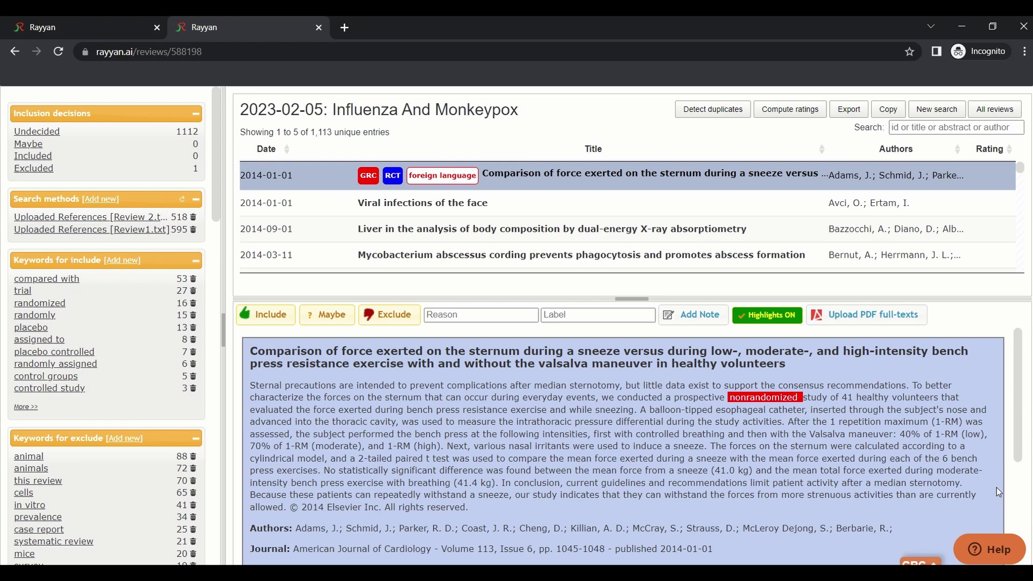
scroll(974, 549, "down", 5)
scroll(974, 549, "up", 5)
left_click(989, 549)
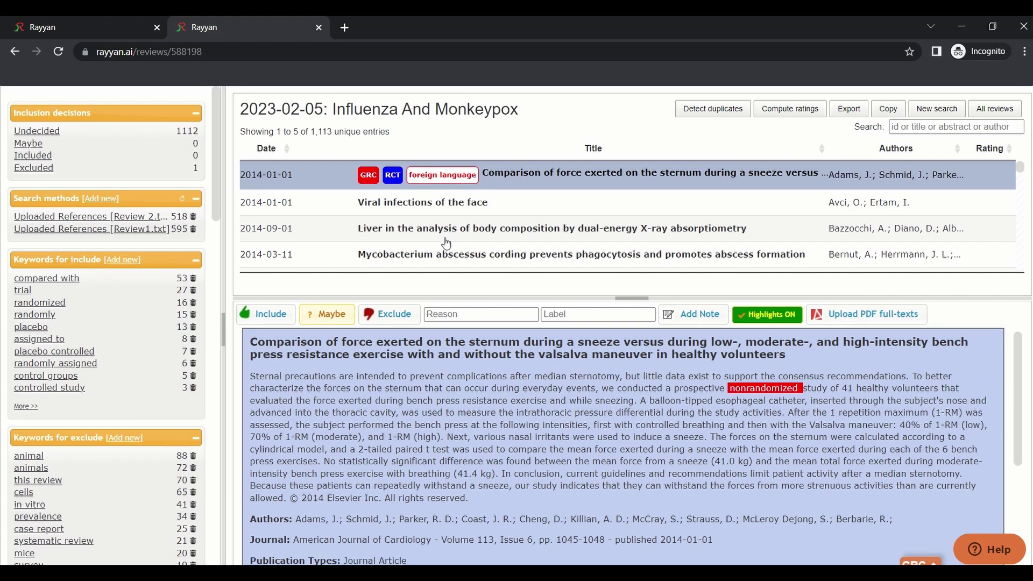
Mark Viral infections of the face as included using the E and I shortcuts
left_click(472, 209)
key("Down")
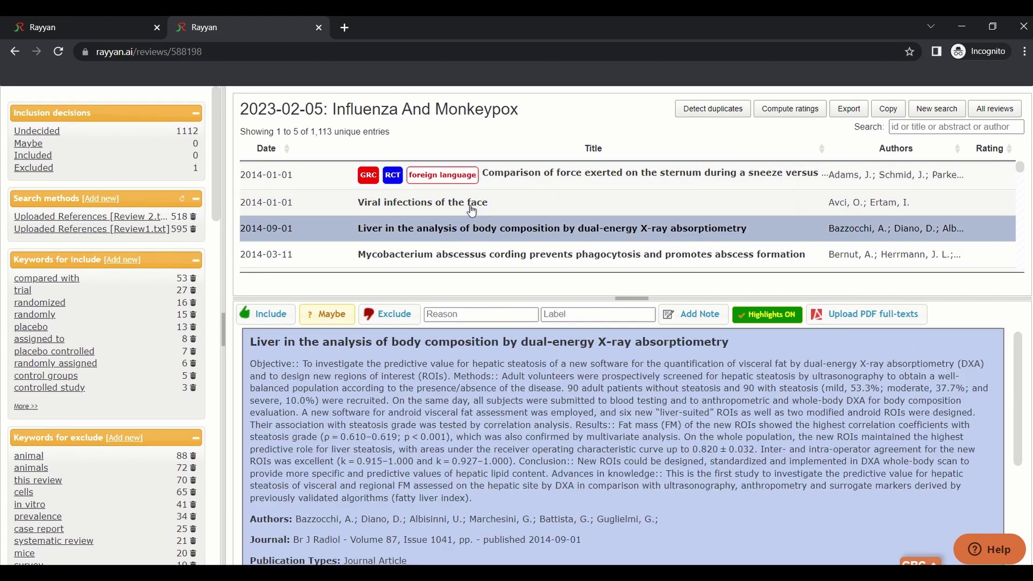
key("Up")
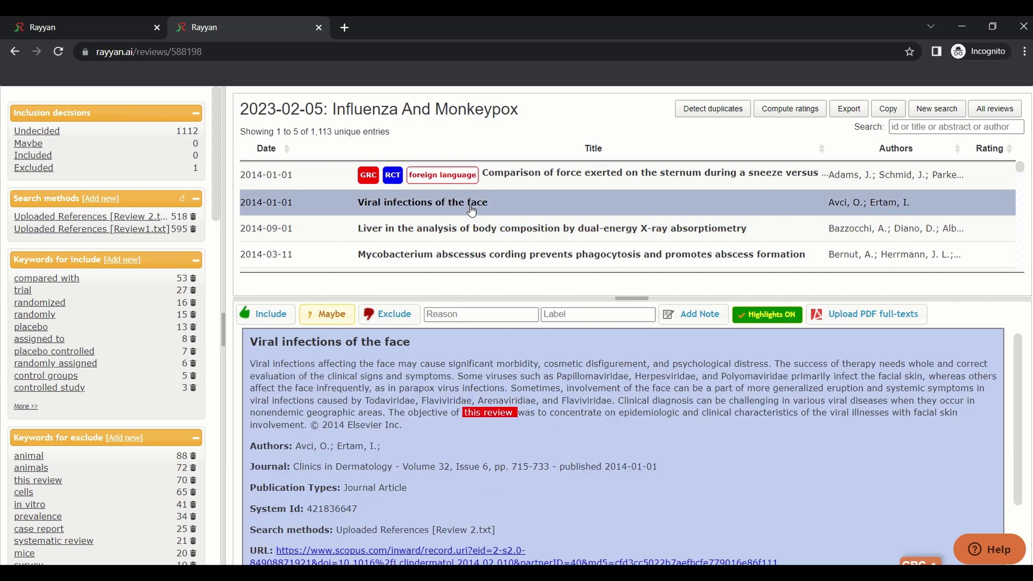
key("e")
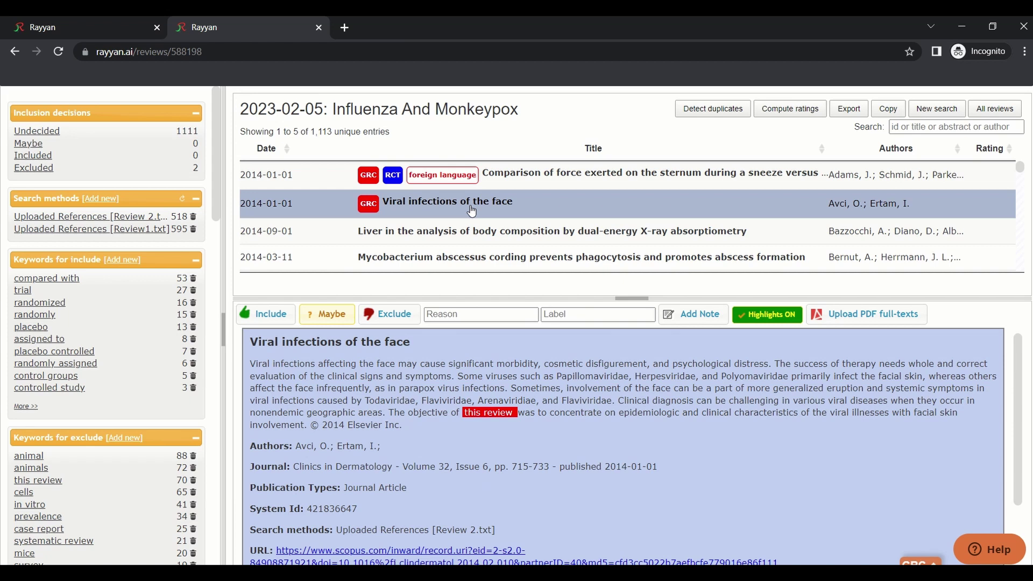
key("i")
Select the five articles down to Detecting Differential Transmissibilities and include them
key("shift+Down")
key("shift+Down")
key("shift+Down")
key("shift+Down")
key("shift+Down")
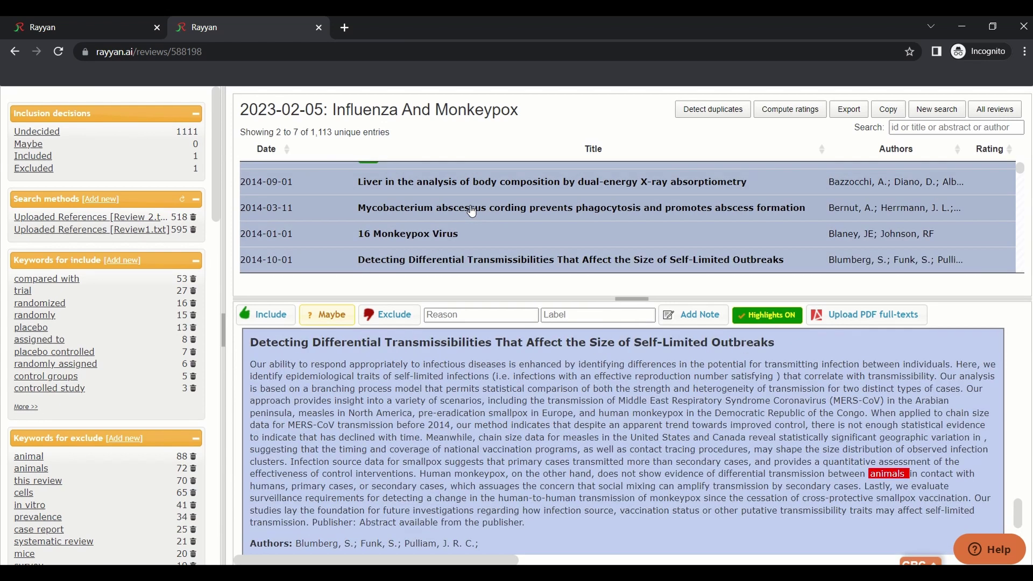
key("e")
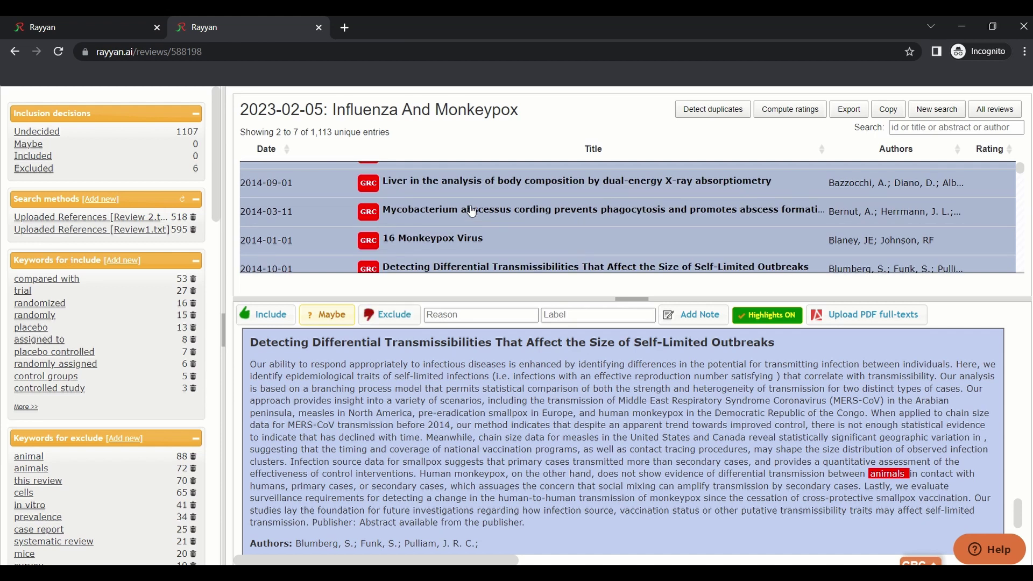
key("i")
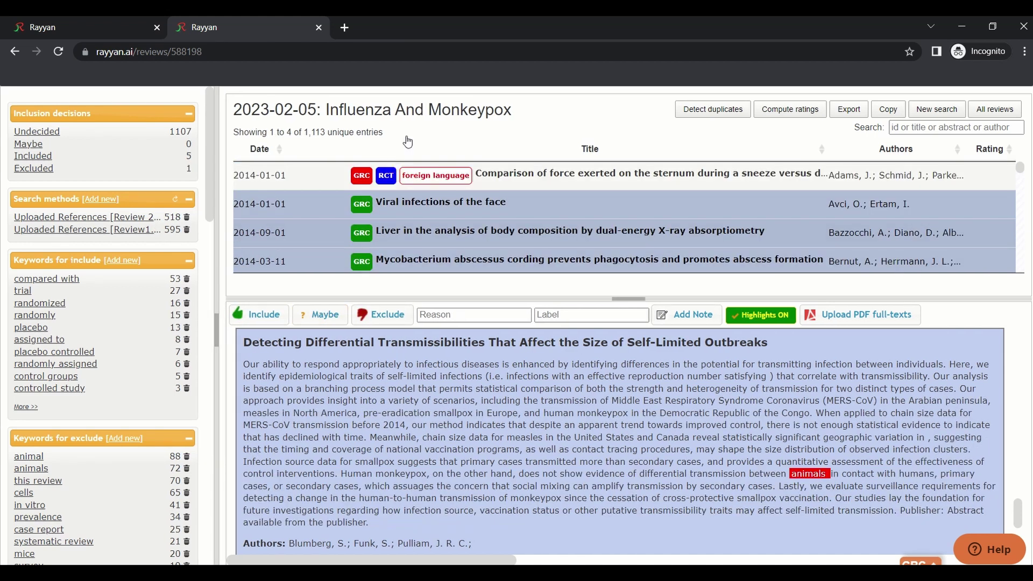
Run duplicate detection, then check the Viral infections of the face and Liver body composition records
left_click(725, 112)
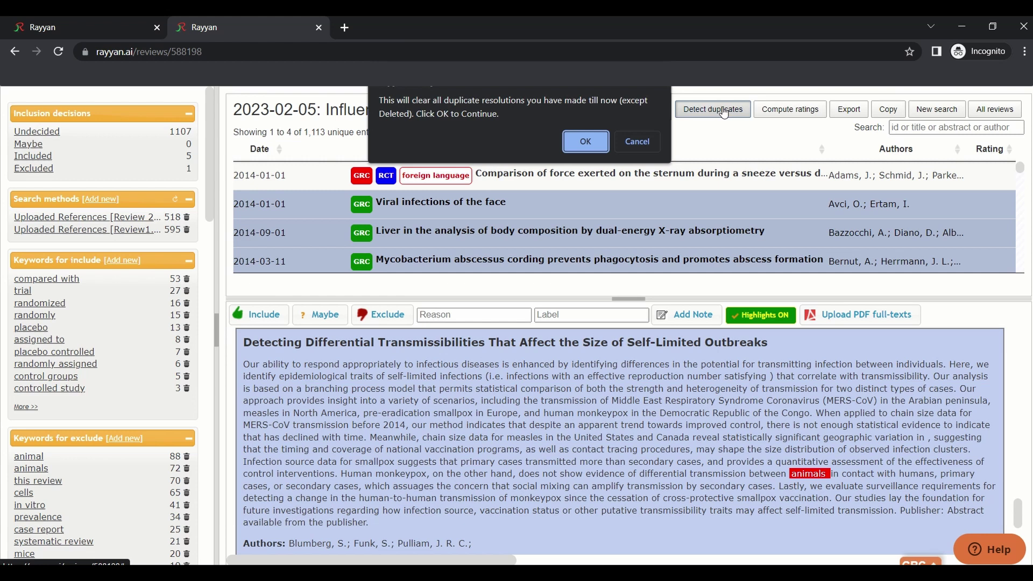
left_click(586, 141)
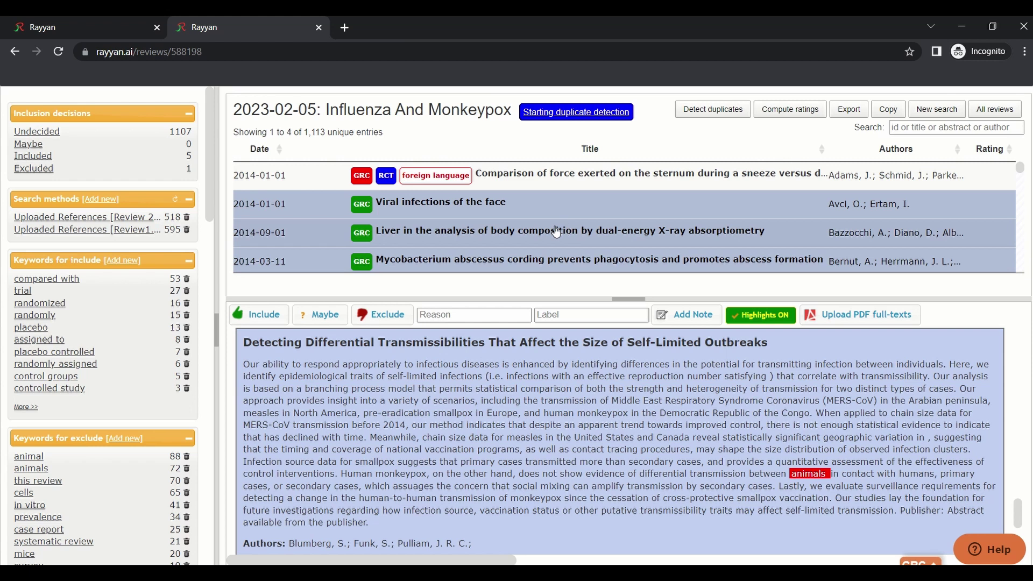
left_click(442, 205)
left_click(445, 233)
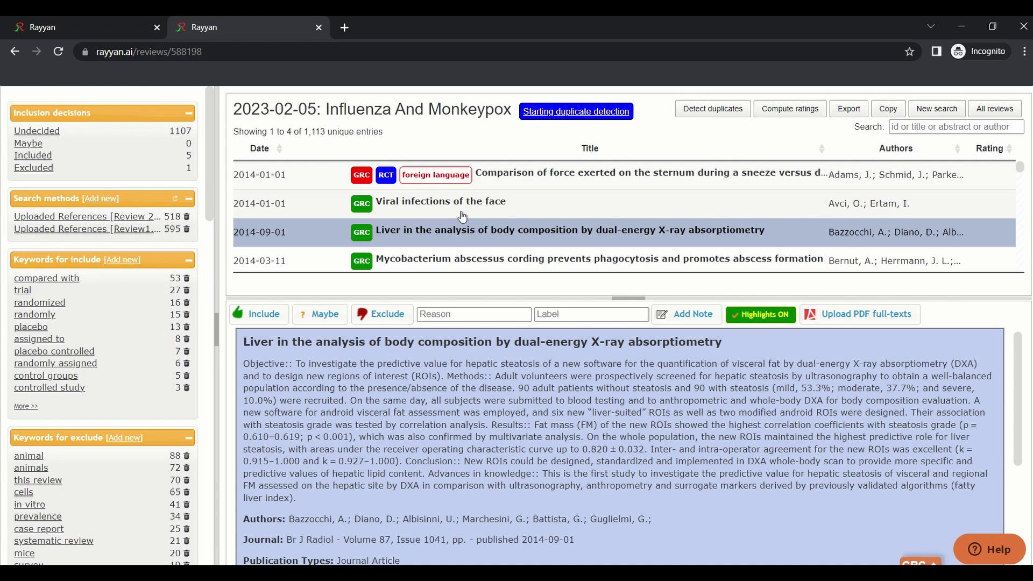
left_click(462, 204)
left_click(461, 236)
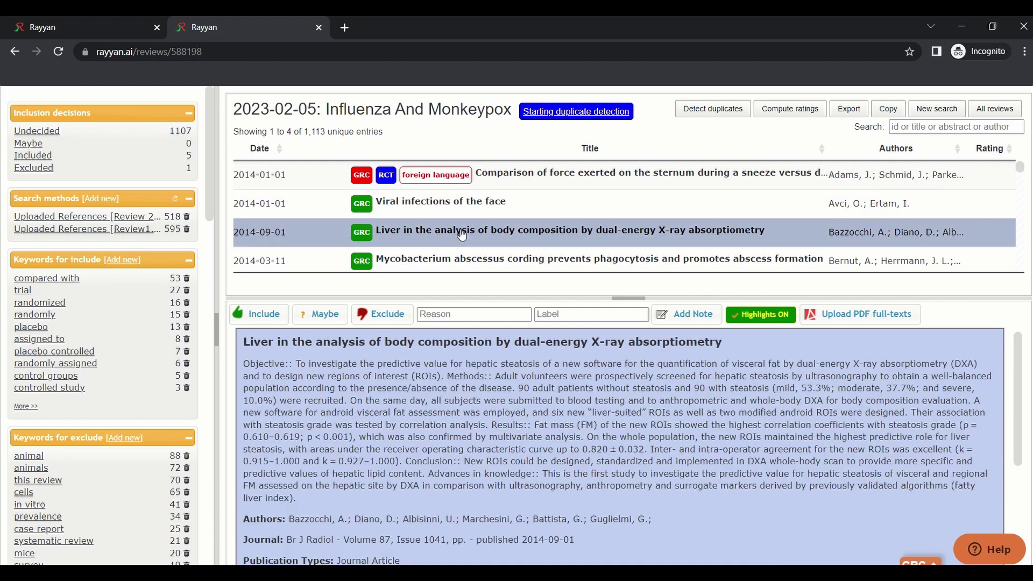
scroll(462, 234, "down", 1)
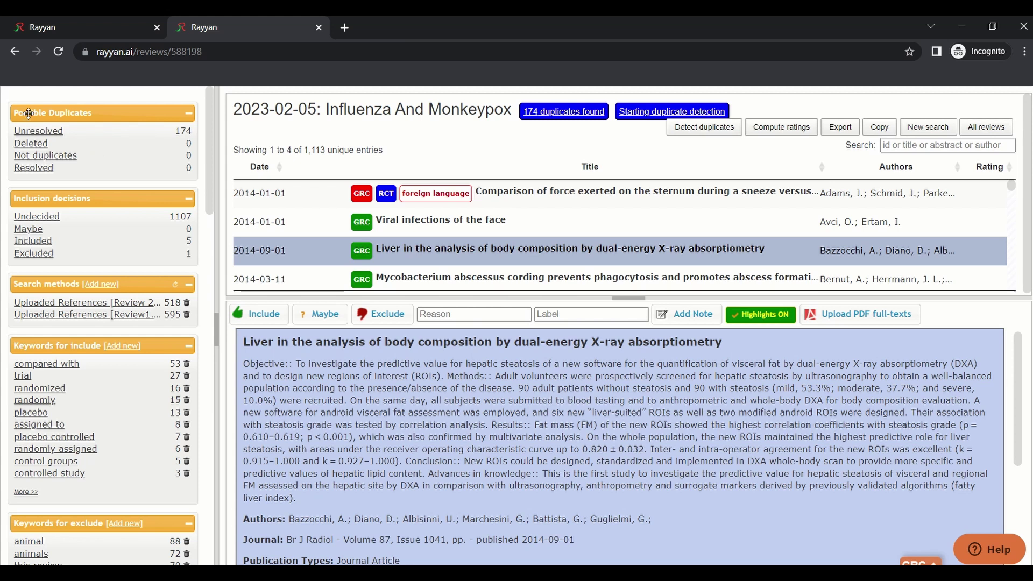
Open the unresolved patellar tendon reflex duplicate pair and compare both copies' titles
left_click(65, 132)
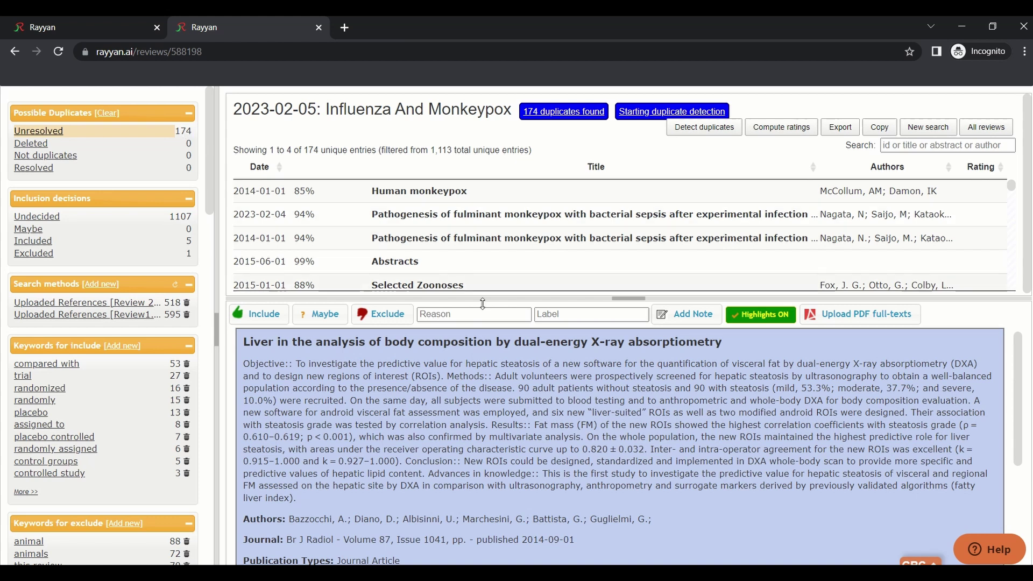
scroll(420, 215, "down", 4)
left_click(420, 202)
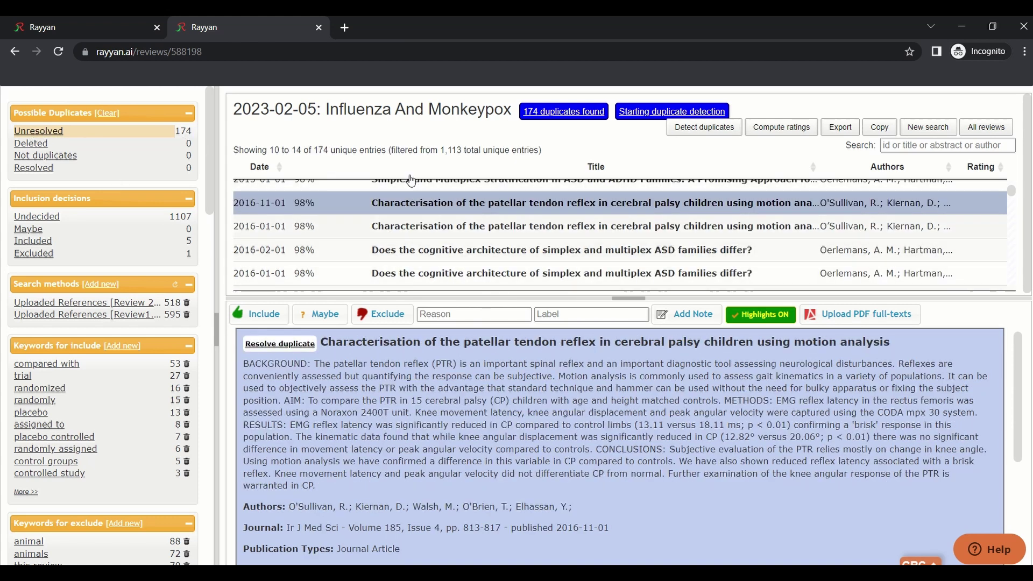
left_click(263, 344)
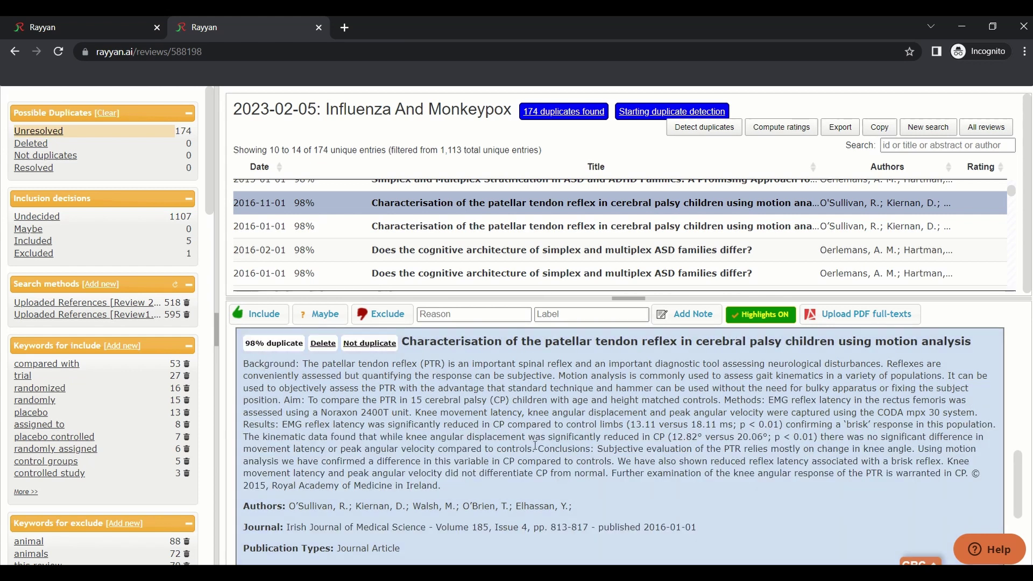
scroll(514, 401, "down", 3)
scroll(536, 456, "up", 10)
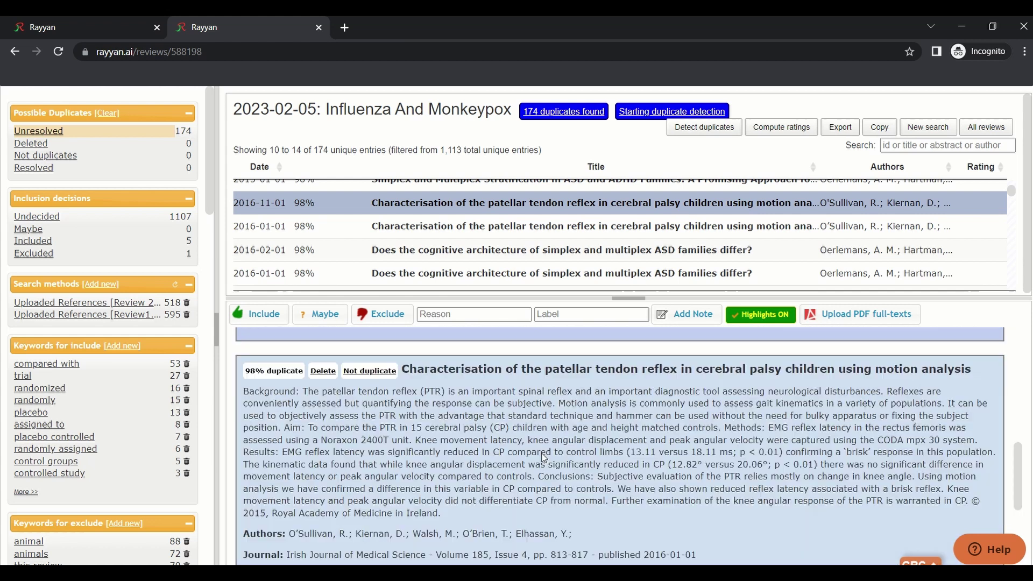
scroll(537, 457, "down", 4)
scroll(438, 382, "up", 4)
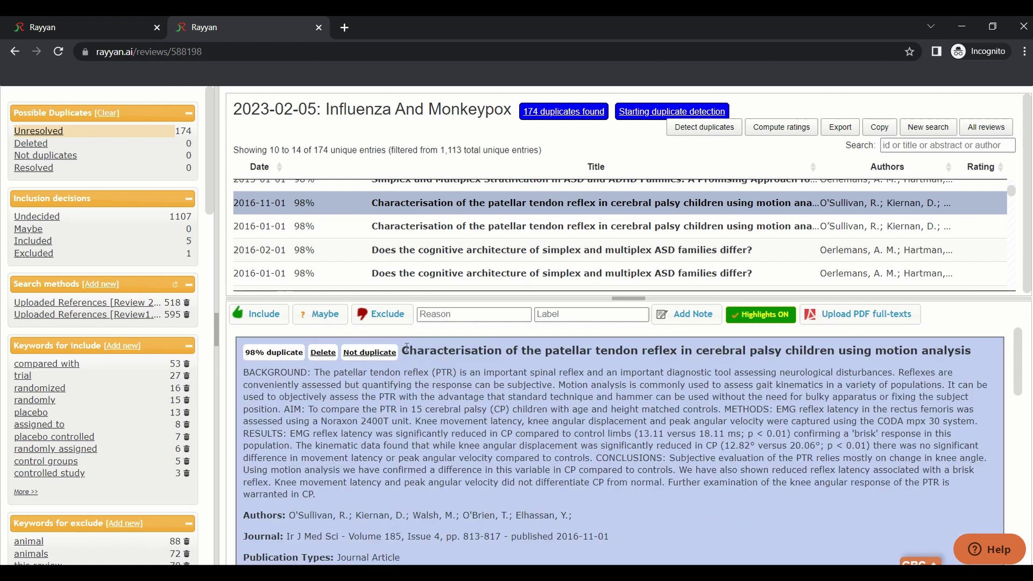
left_click_drag(407, 347, 980, 356)
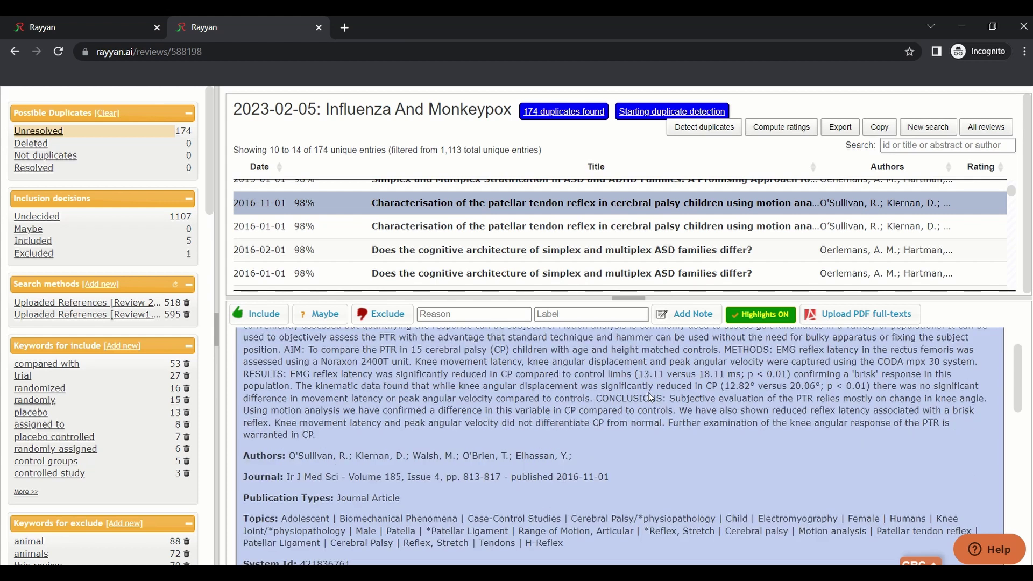
scroll(980, 358, "down", 5)
left_click_drag(406, 362, 979, 366)
scroll(466, 404, "up", 5)
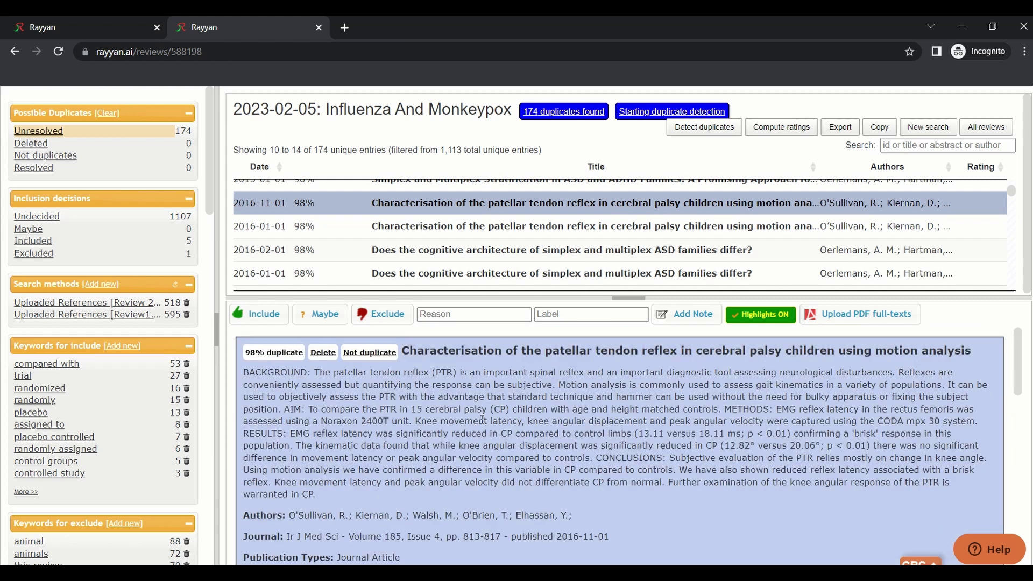
scroll(457, 484, "down", 5)
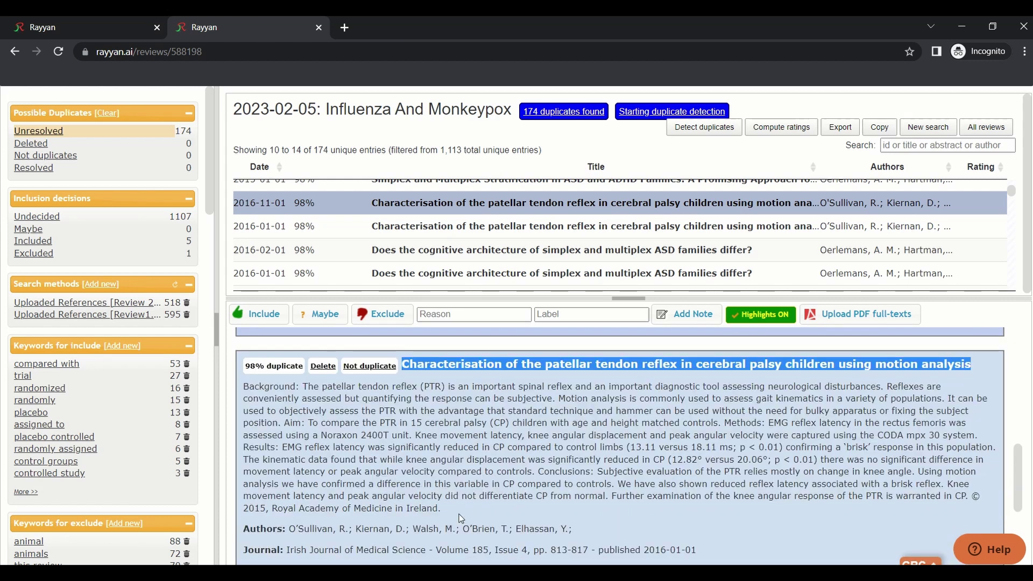
scroll(462, 511, "down", 4)
scroll(512, 498, "up", 4)
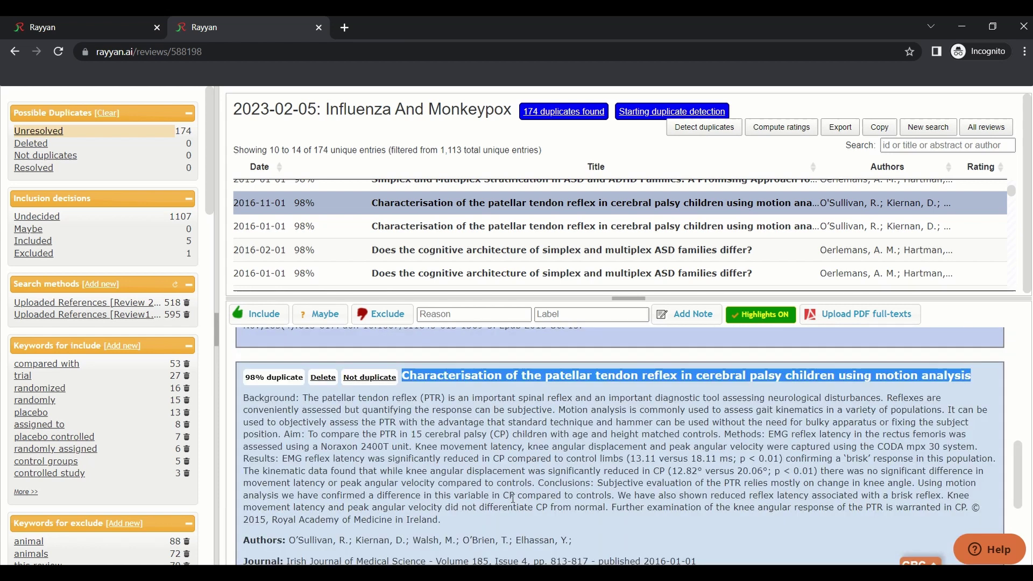
scroll(512, 498, "down", 4)
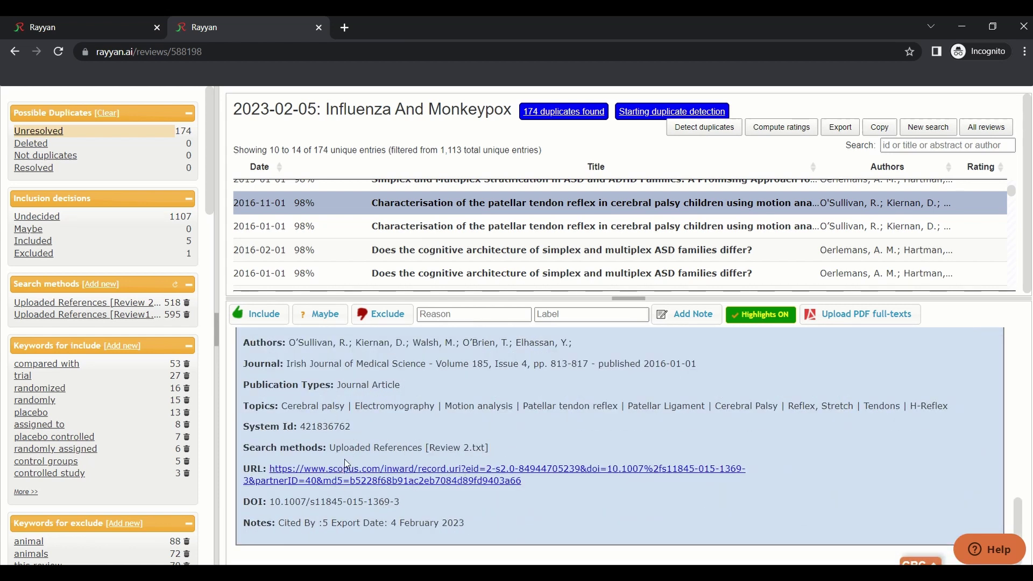
scroll(468, 484, "up", 4)
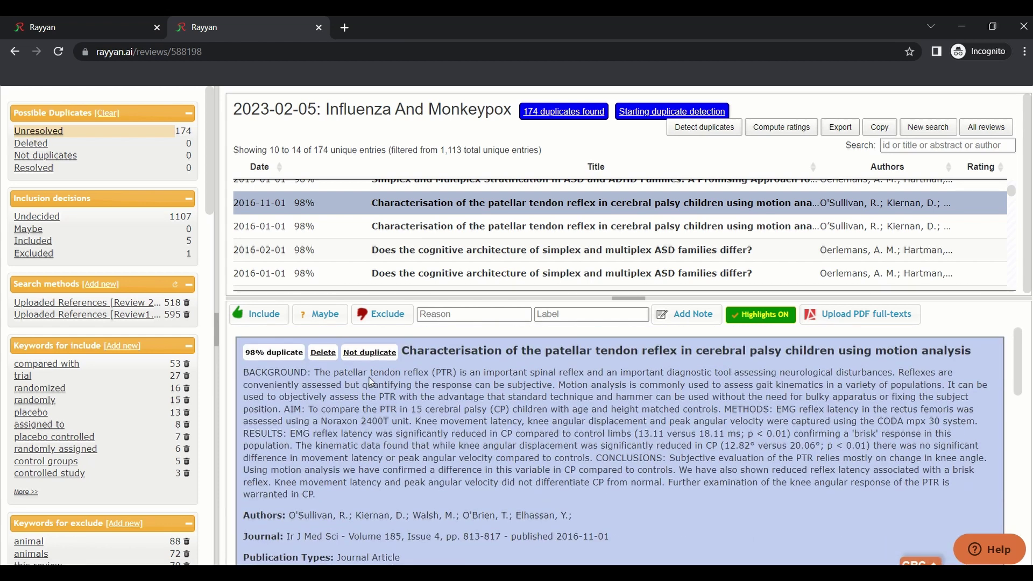
Delete the redundant copy and exclude the remaining patellar tendon reflex record
left_click(323, 353)
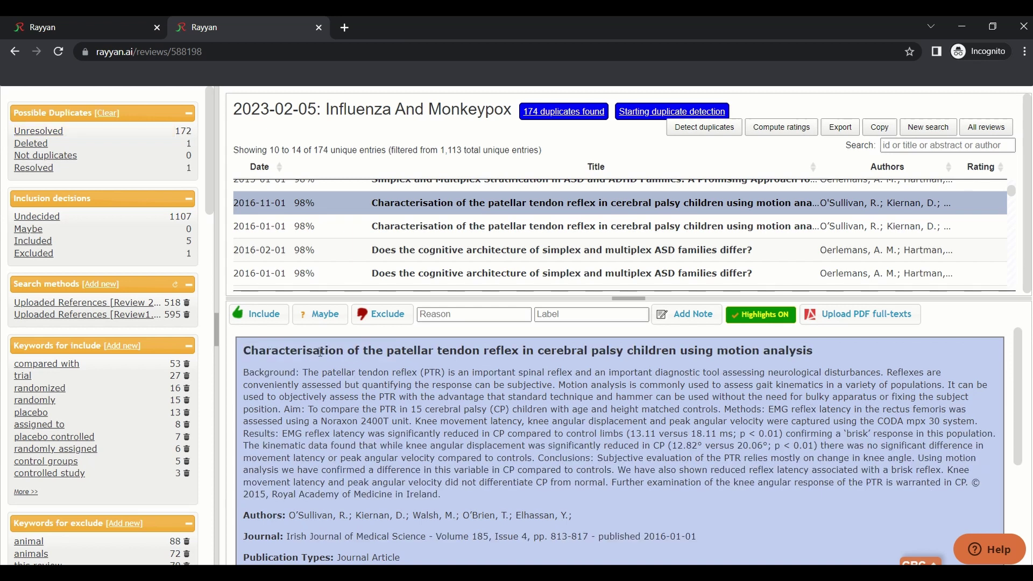
scroll(857, 447, "down", 3)
scroll(525, 431, "up", 4)
left_click(372, 322)
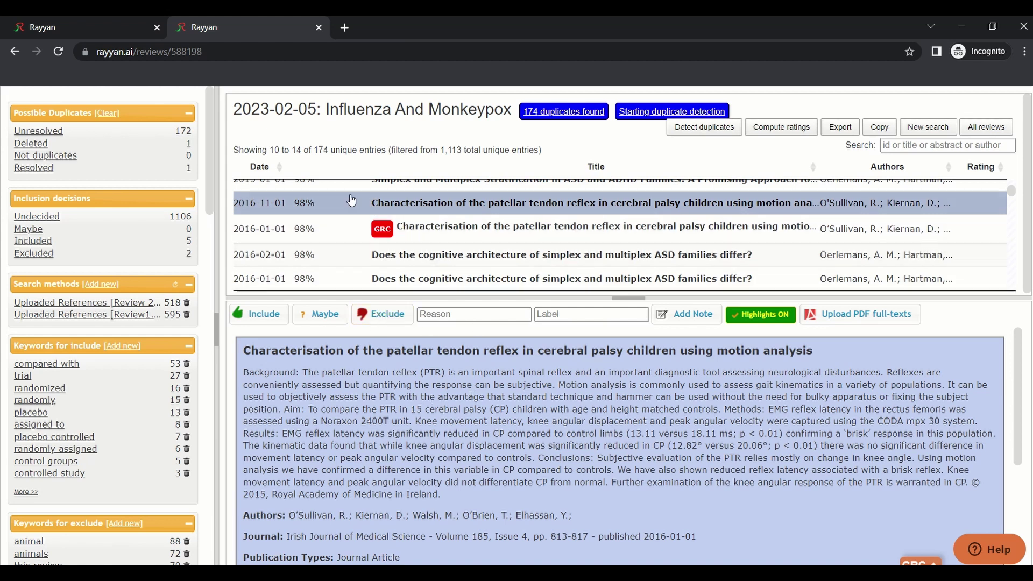
Review the Resolved, Deleted and Unresolved duplicate lists
left_click(52, 168)
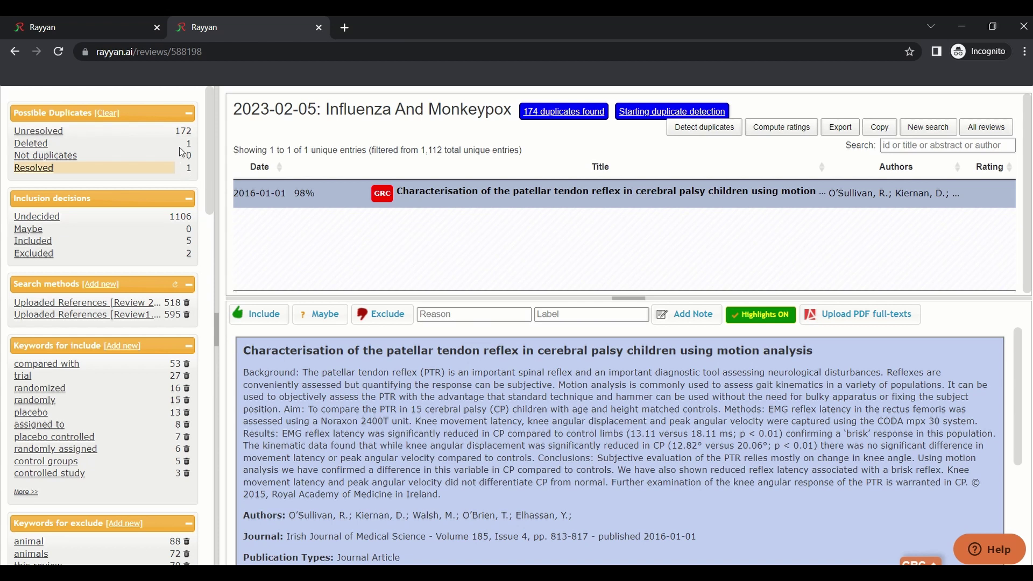
left_click(44, 145)
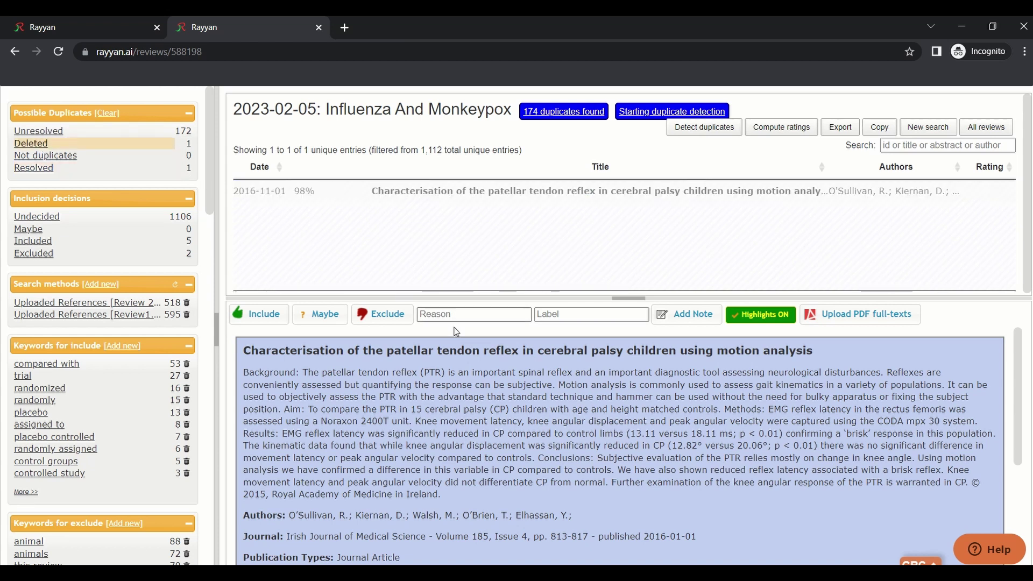
left_click(158, 134)
Filter to Review 2.txt references, compute relevance ratings, and sort the articles by Rating
left_click(86, 302)
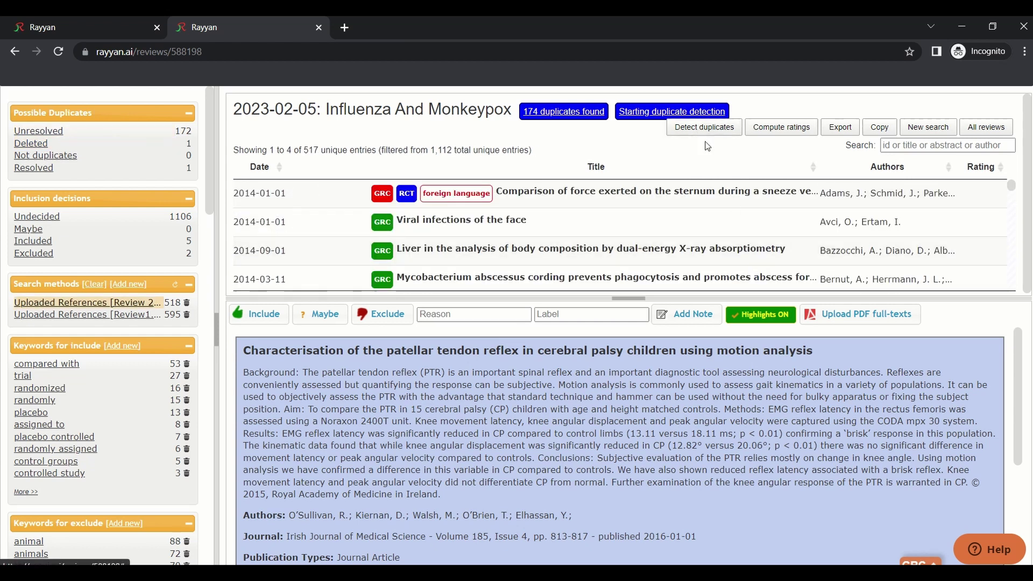
left_click(780, 134)
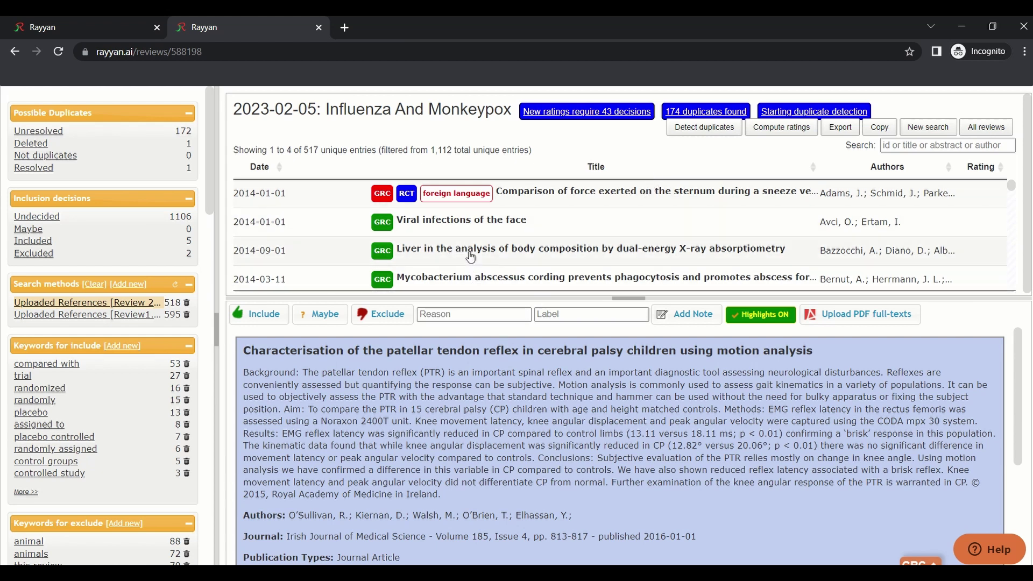
scroll(469, 248, "down", 3)
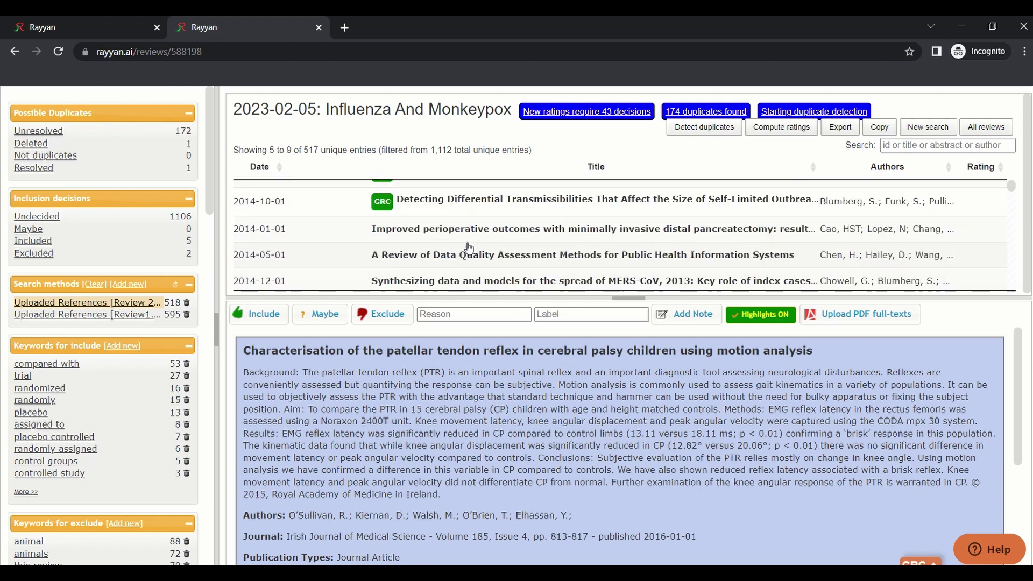
scroll(652, 252, "up", 3)
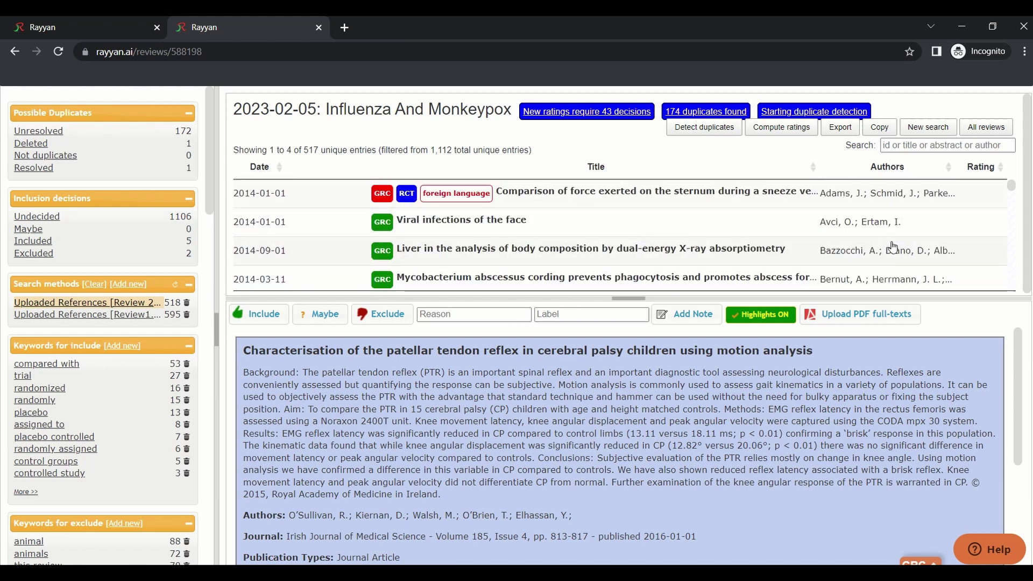
left_click(598, 232)
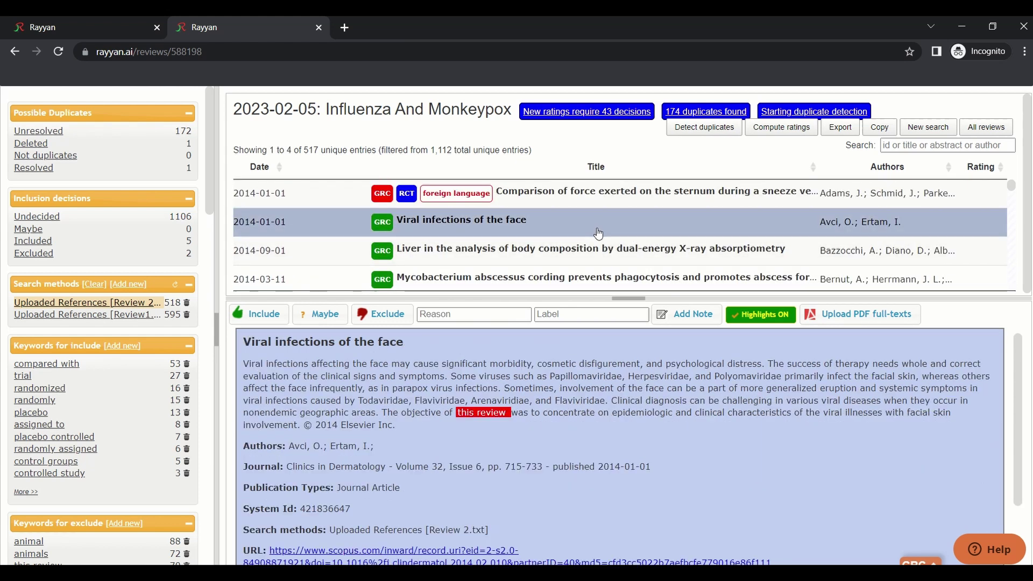
left_click(598, 259)
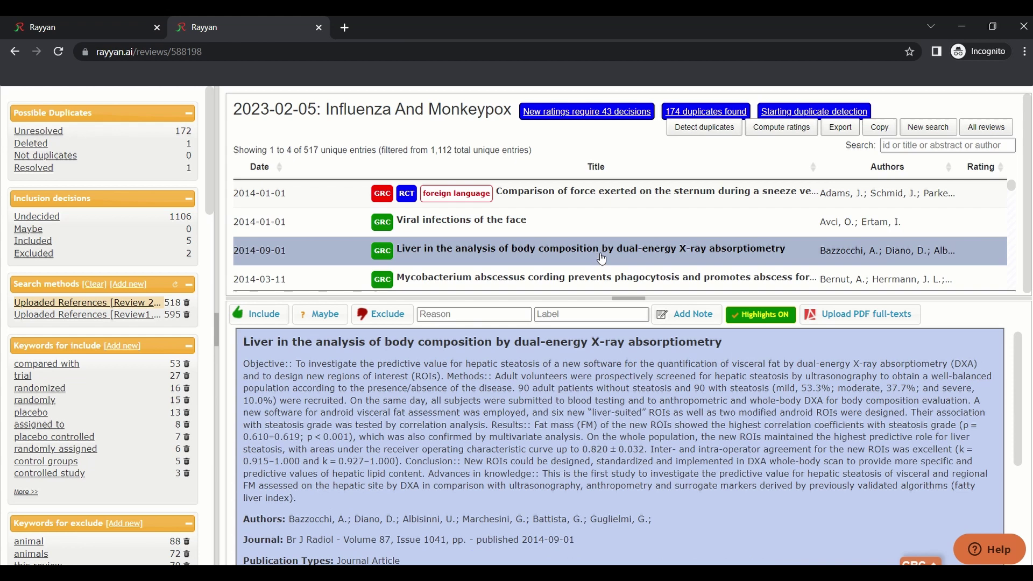
left_click(979, 171)
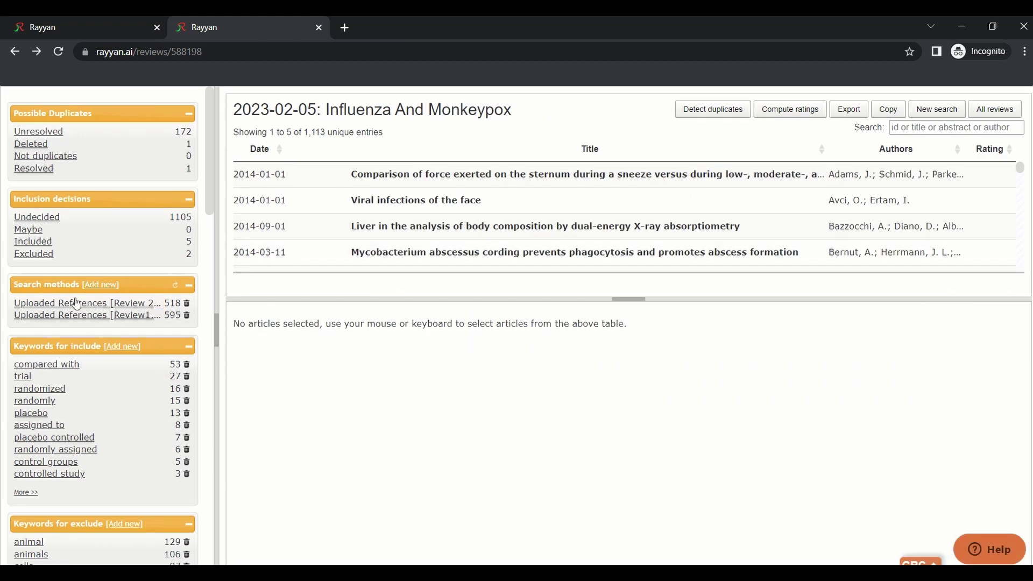
Return from the New search page and widen the sidebar to show full reference file names
left_click(97, 285)
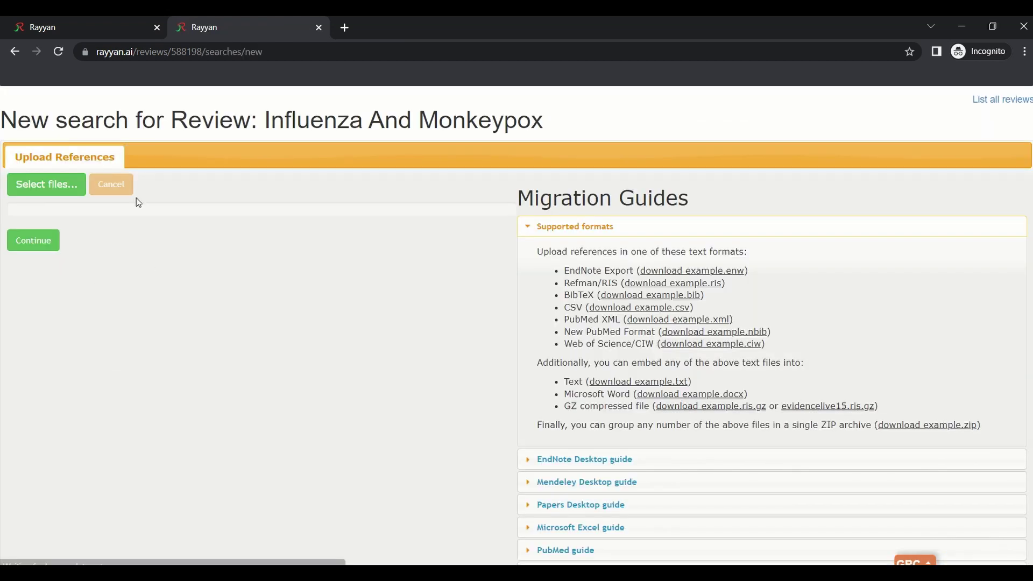
left_click(15, 51)
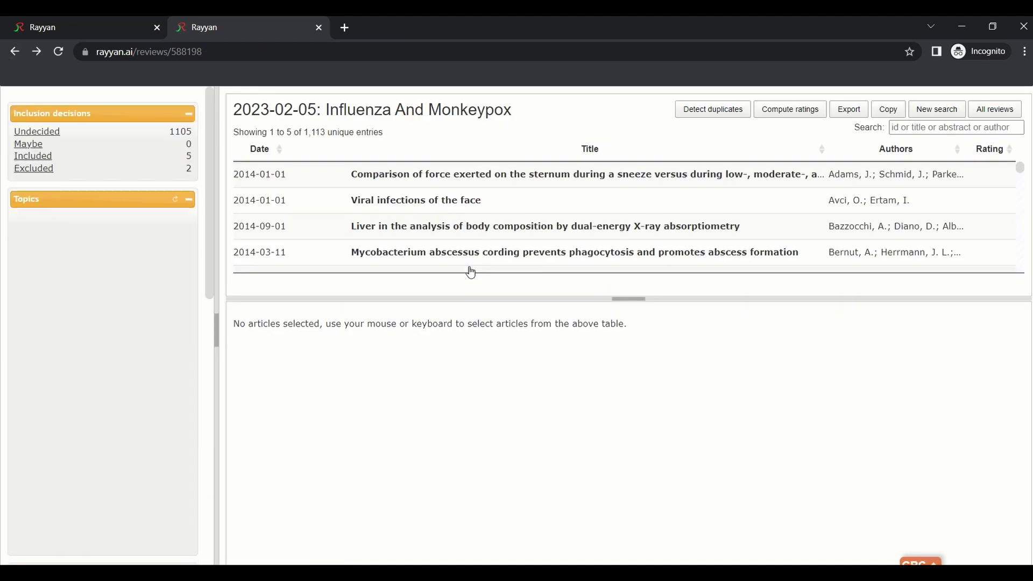
left_click_drag(214, 261, 268, 263)
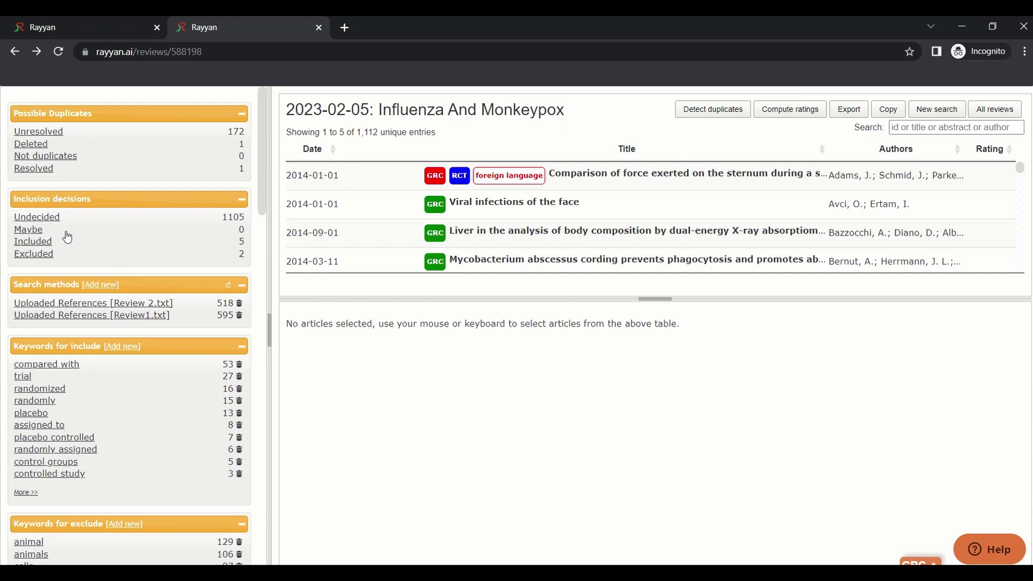
Cycle through the Undecided, Maybe, Included and Excluded decision filters
left_click(43, 218)
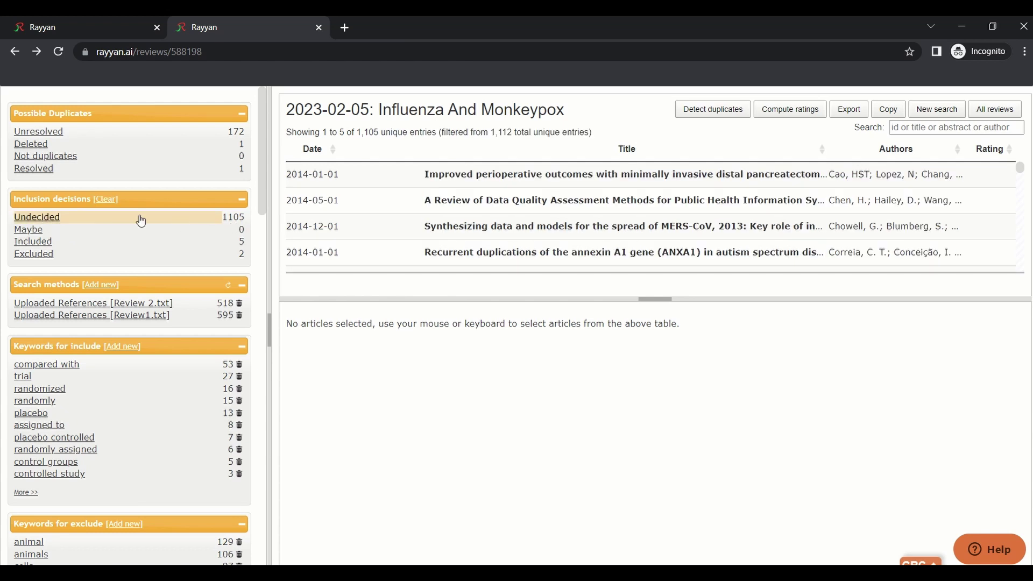
left_click(30, 233)
left_click(31, 242)
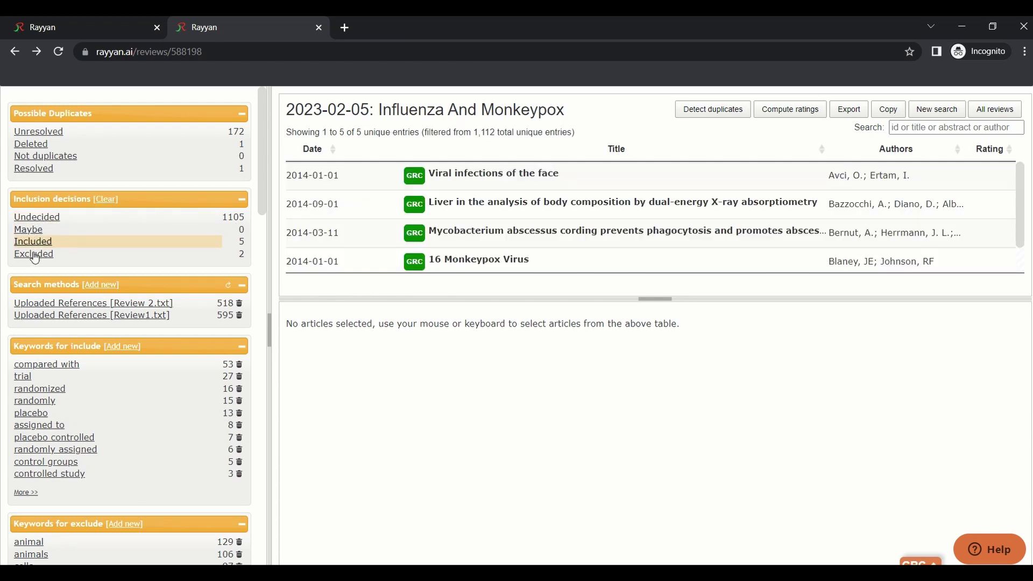
left_click(34, 255)
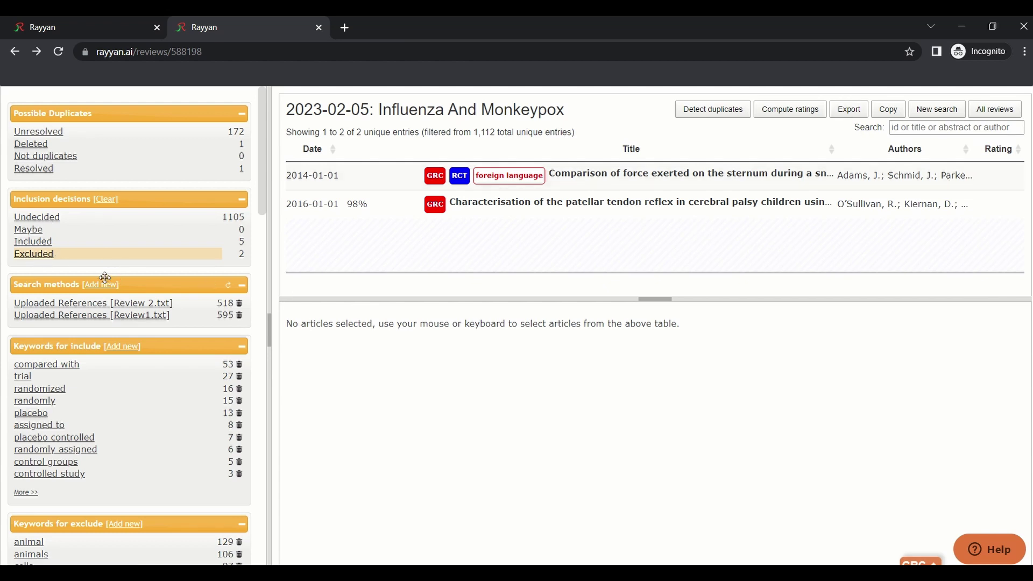
Clear the Excluded filter and keep only Uploaded References [Review1.txt] as the source filter
left_click(68, 305)
left_click(94, 315)
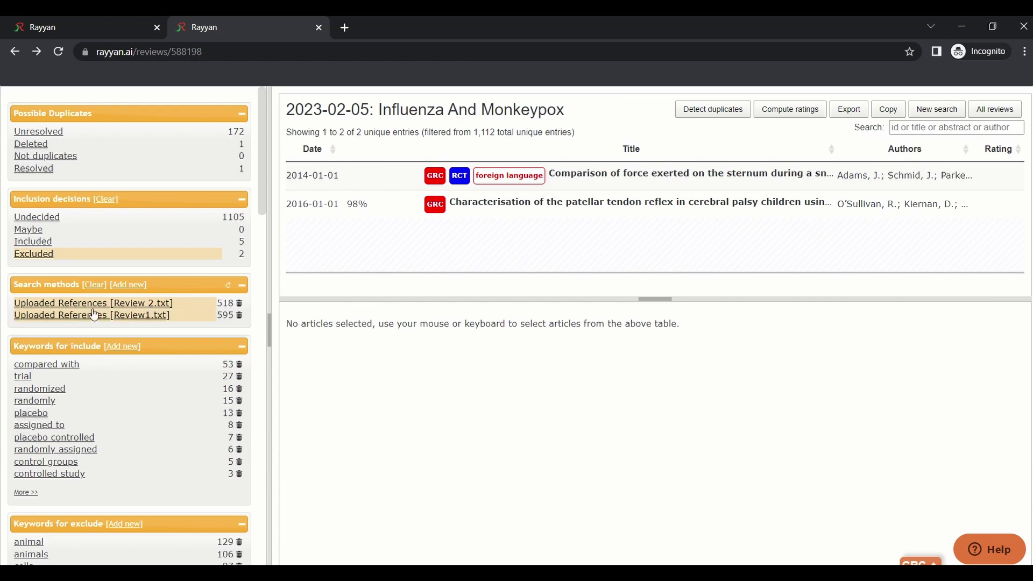
left_click(124, 316)
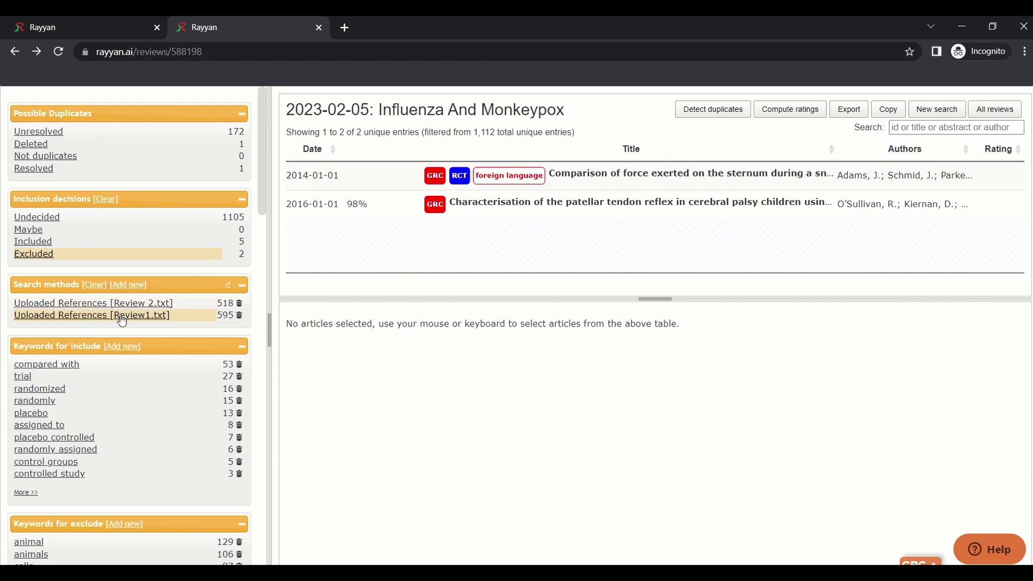
left_click(122, 318)
left_click(119, 304)
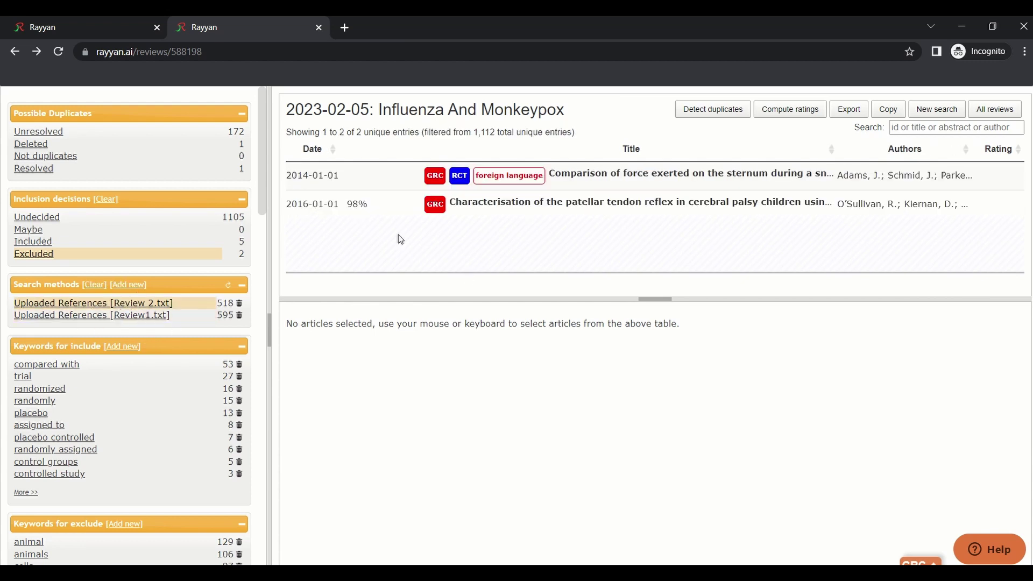
left_click(108, 256)
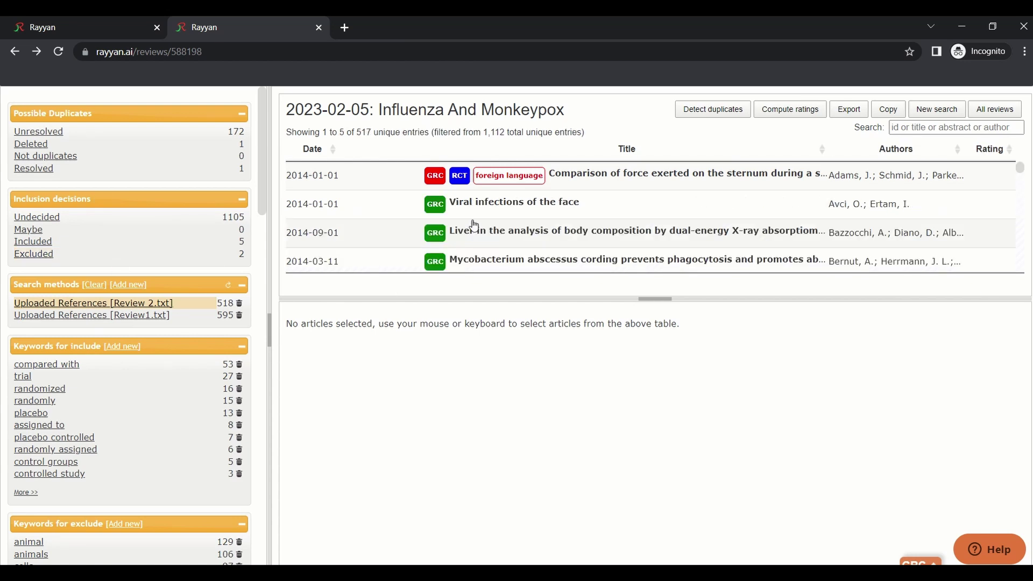
left_click(102, 317)
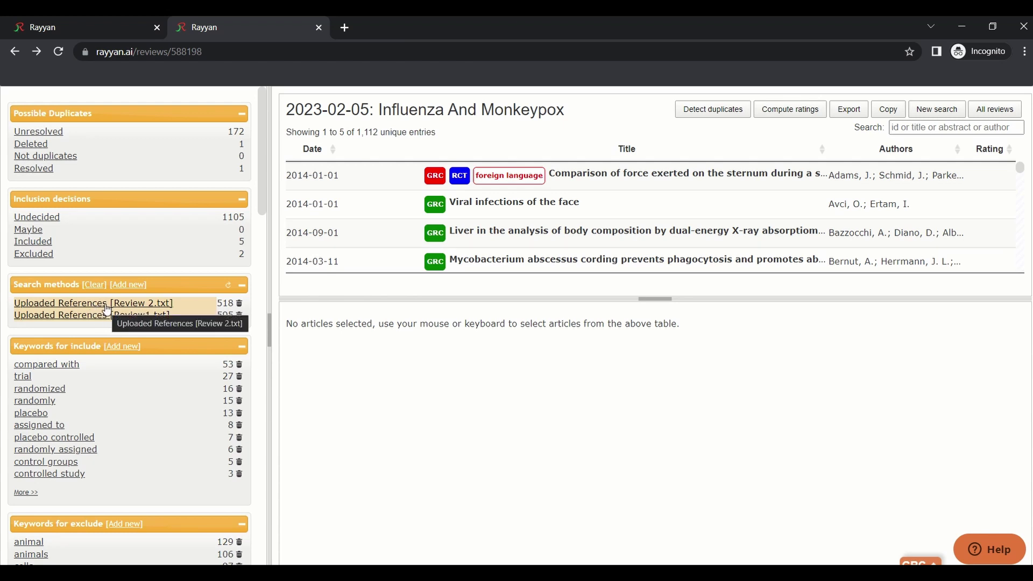
left_click(108, 311)
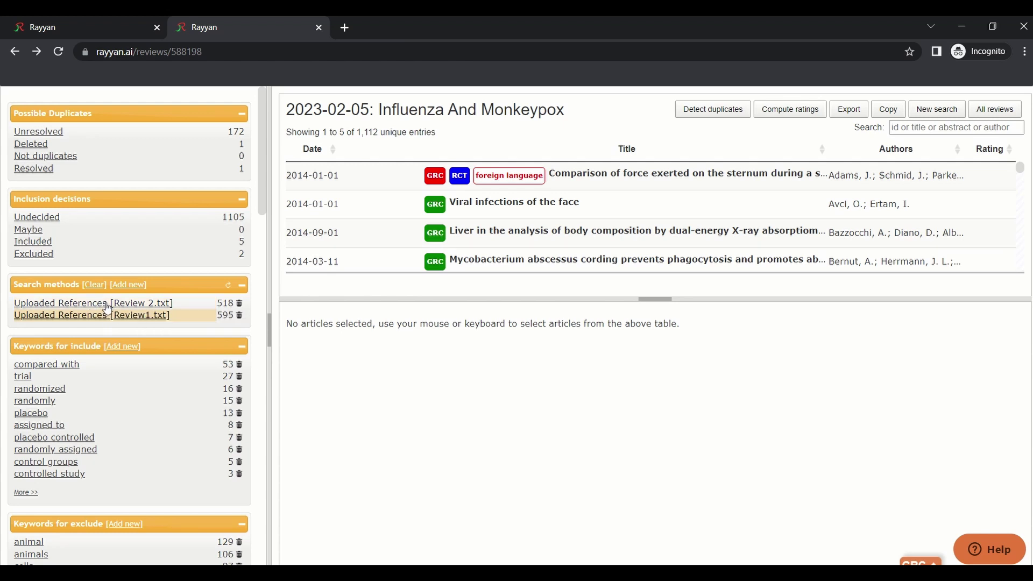
scroll(108, 311, "down", 1)
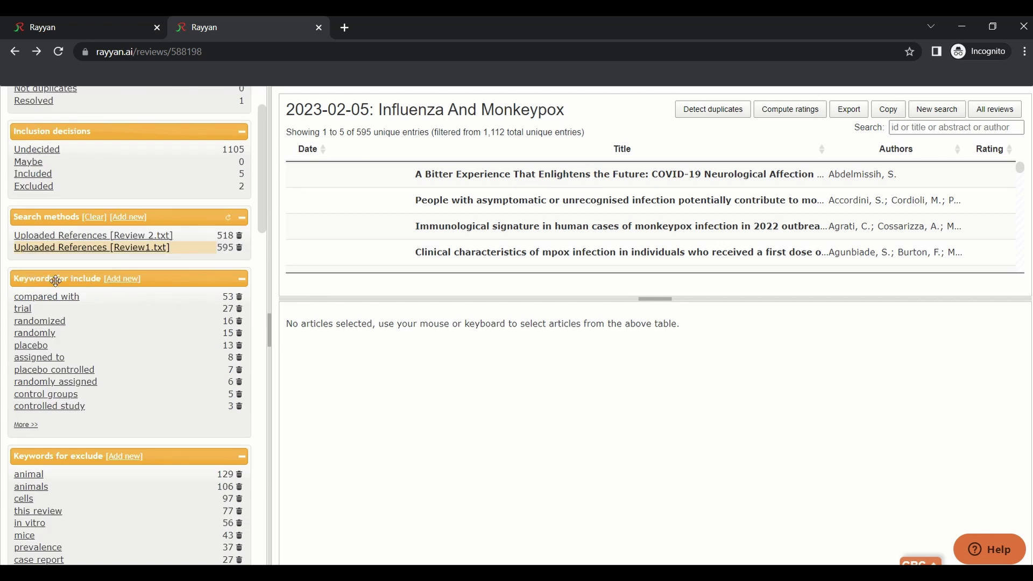
Add Monkeypox as an include keyword
scroll(128, 399, "down", 2)
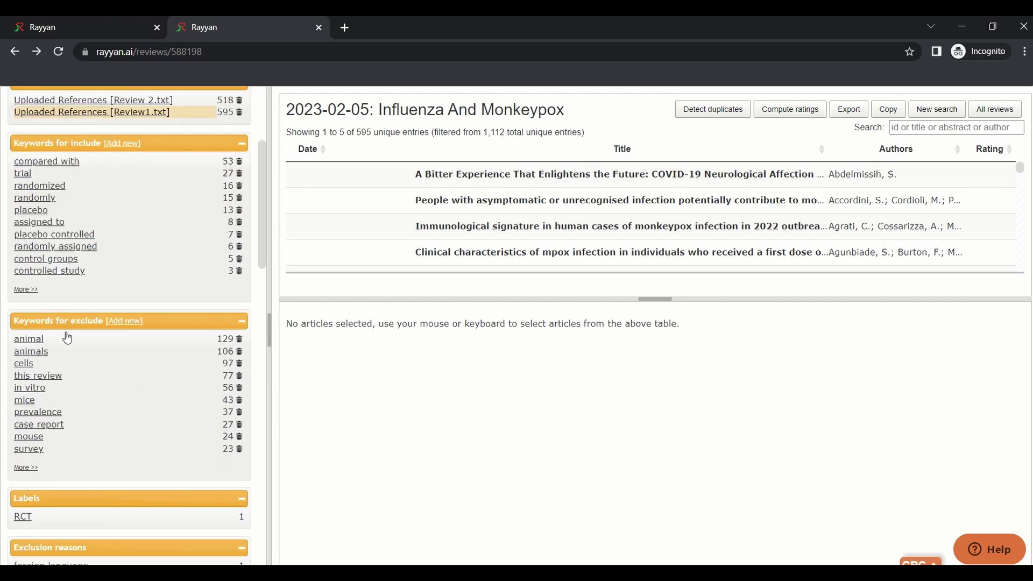
scroll(62, 331, "up", 3)
scroll(92, 368, "down", 1)
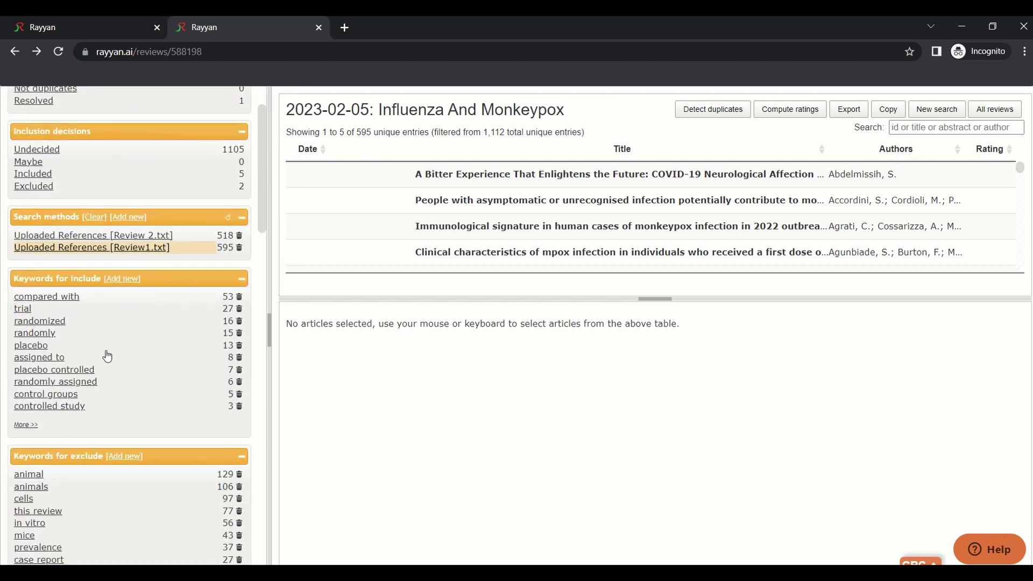
left_click(127, 279)
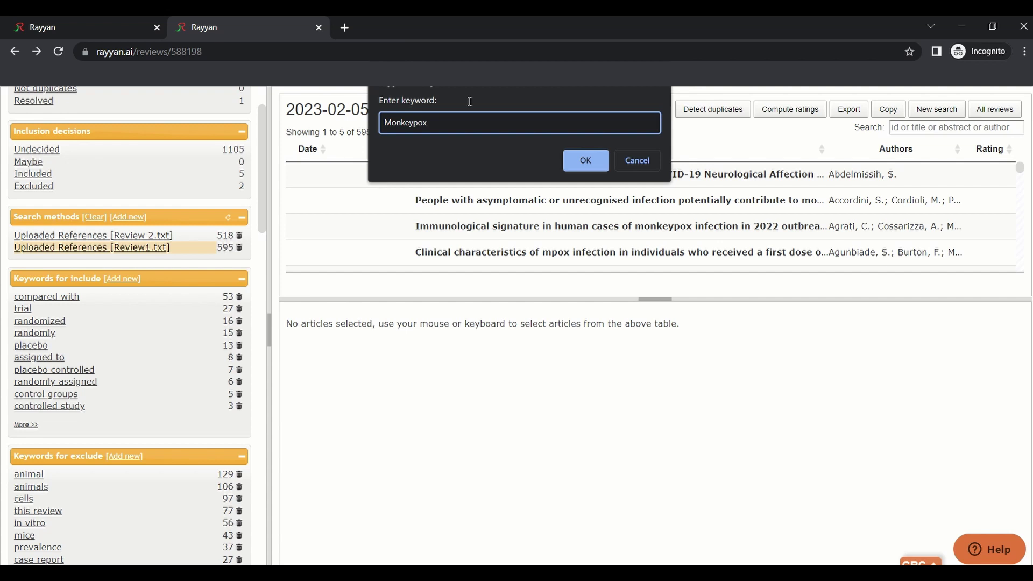
left_click(601, 168)
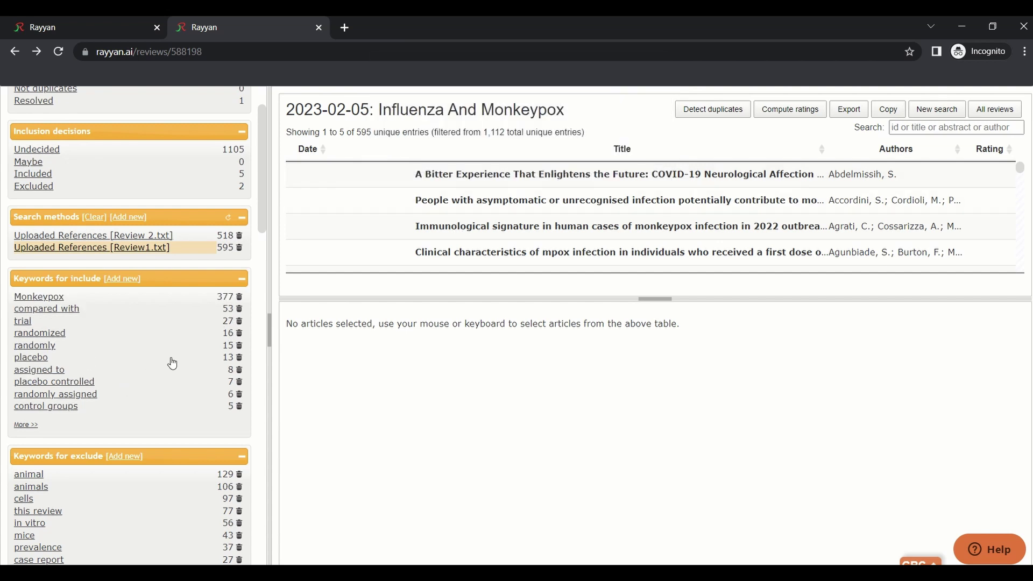
Filter by the Monkeypox keyword, then clear it and collapse the include keywords
left_click(59, 298)
scroll(512, 240, "down", 3)
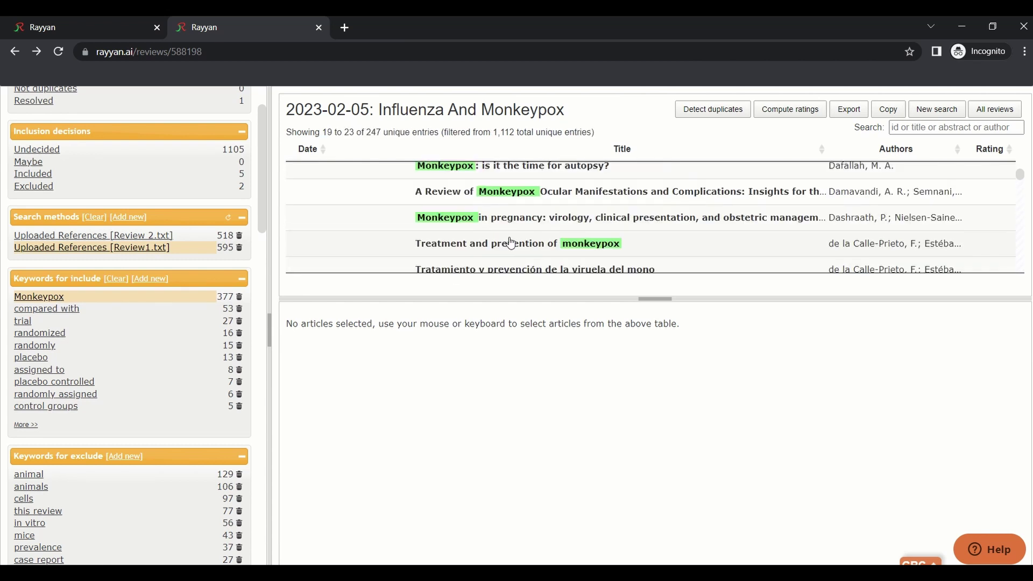
scroll(506, 221, "down", 3)
scroll(576, 221, "up", 5)
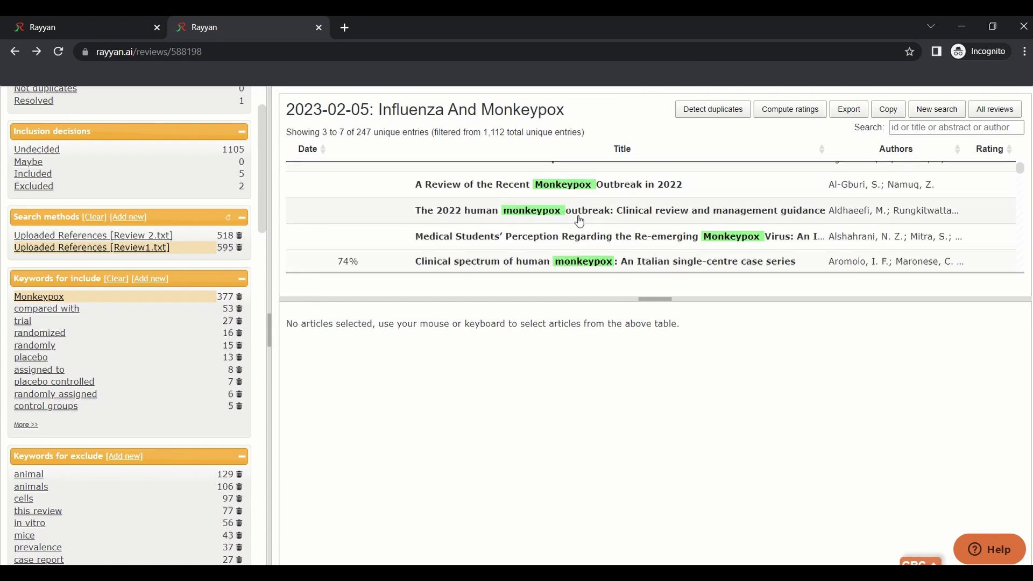
scroll(572, 235, "down", 3)
scroll(572, 236, "down", 1)
left_click(116, 278)
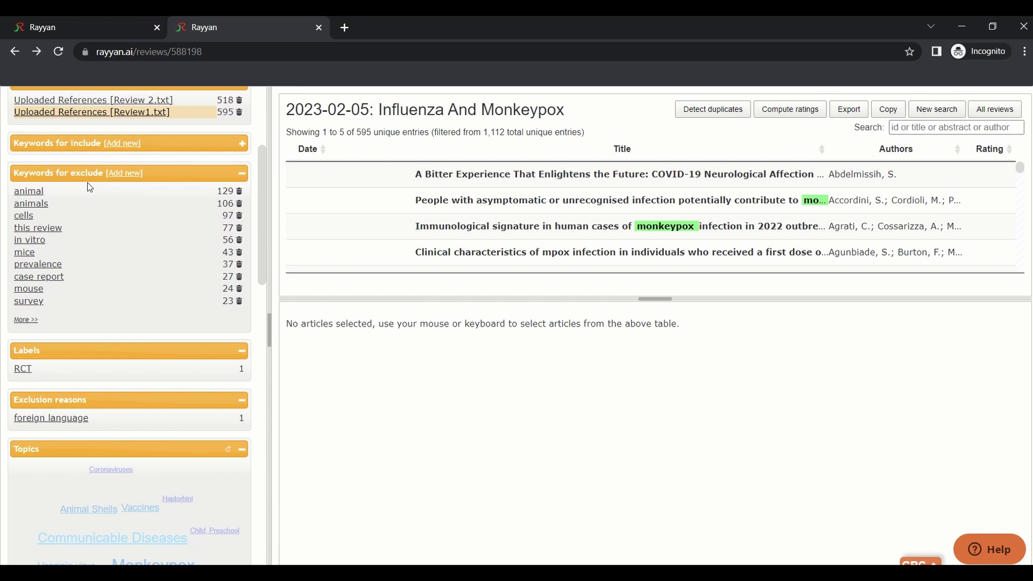
Add Complications as an exclude keyword and filter the articles by it
left_click(23, 192)
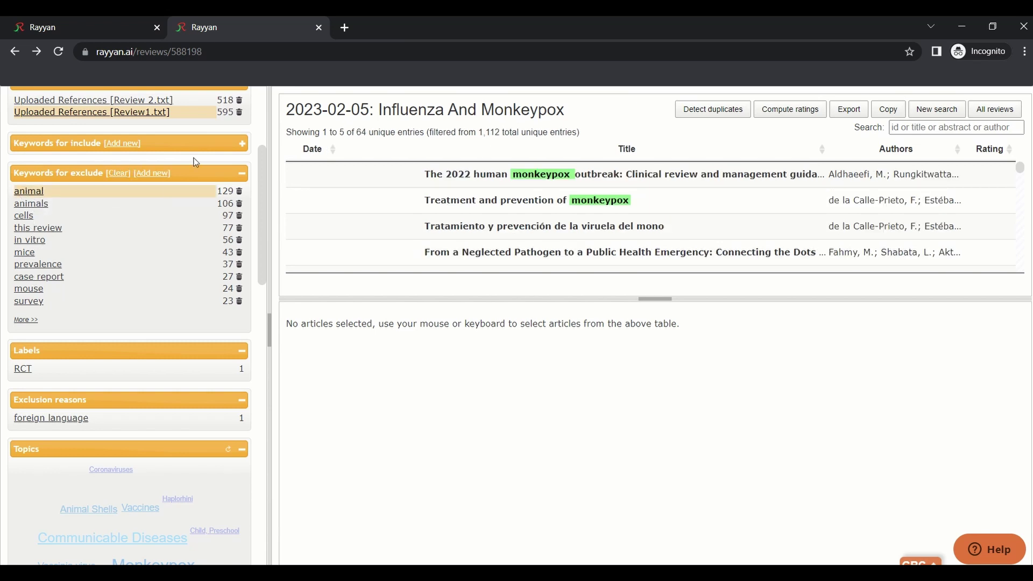
left_click(153, 173)
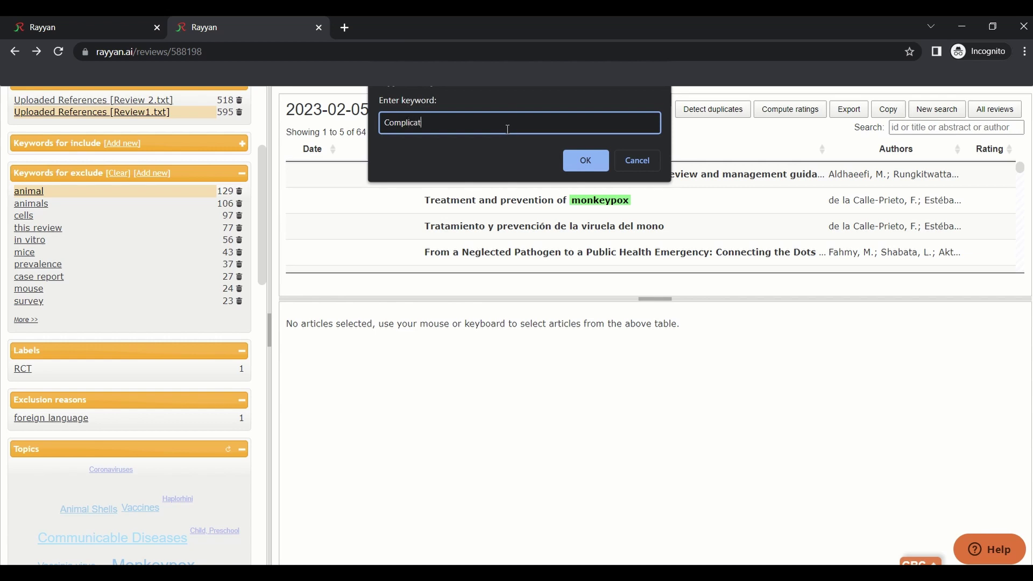
type("Complications")
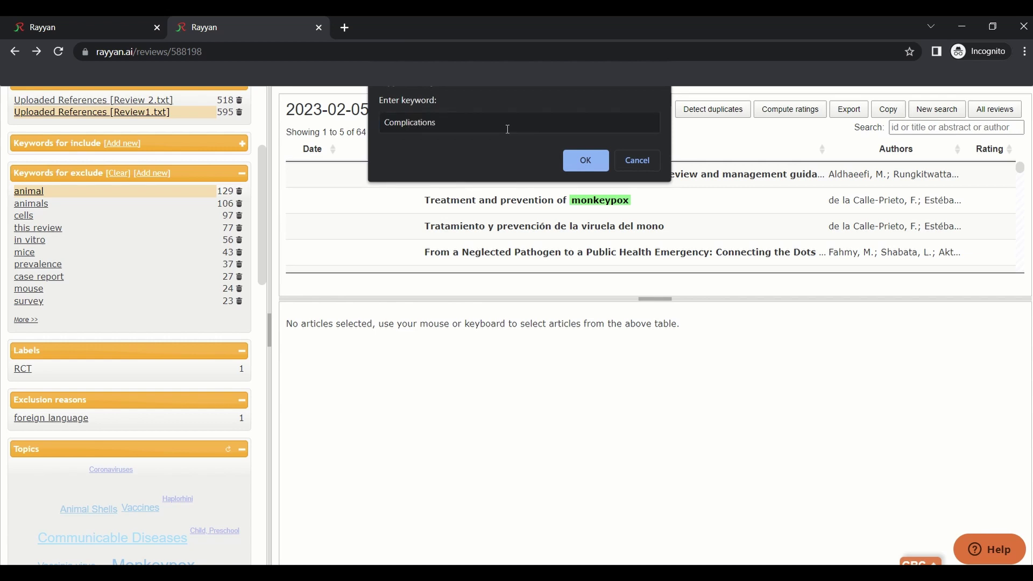
key("Return")
left_click(68, 193)
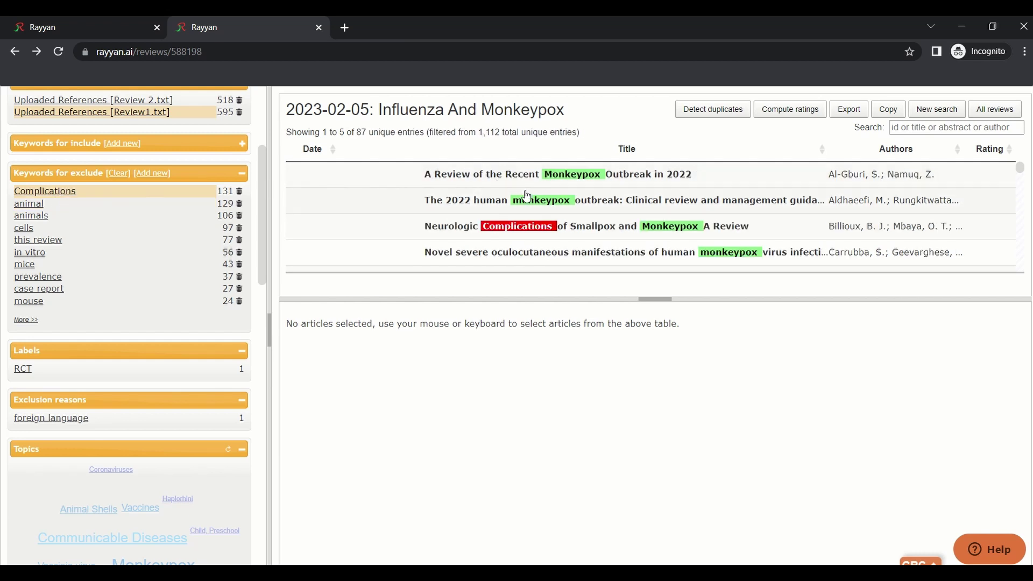
Open the Neurologic Complications article's abstract and expand the include keyword list
left_click(424, 174)
left_click(422, 232)
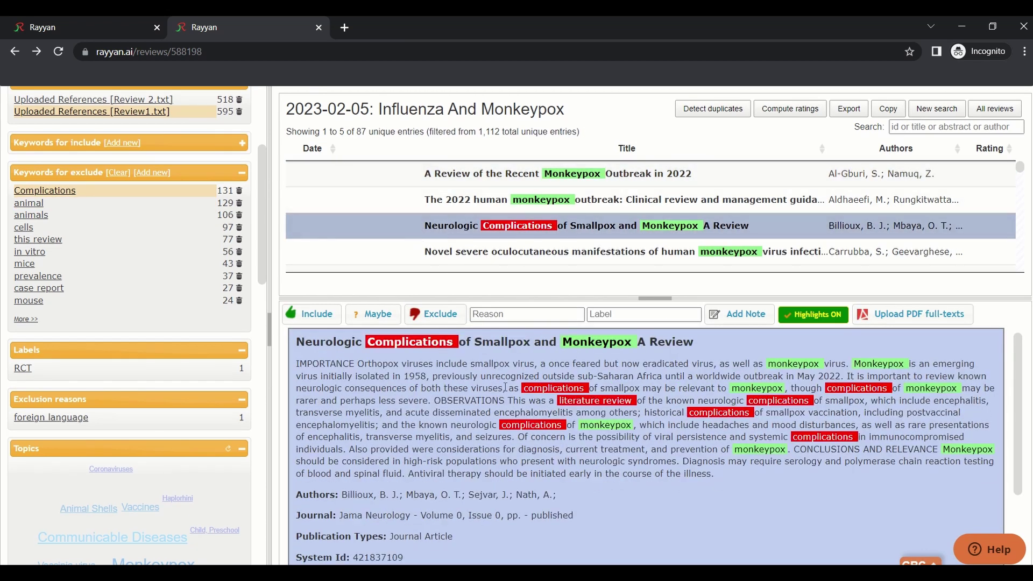
scroll(116, 240, "up", 4)
scroll(215, 377, "down", 3)
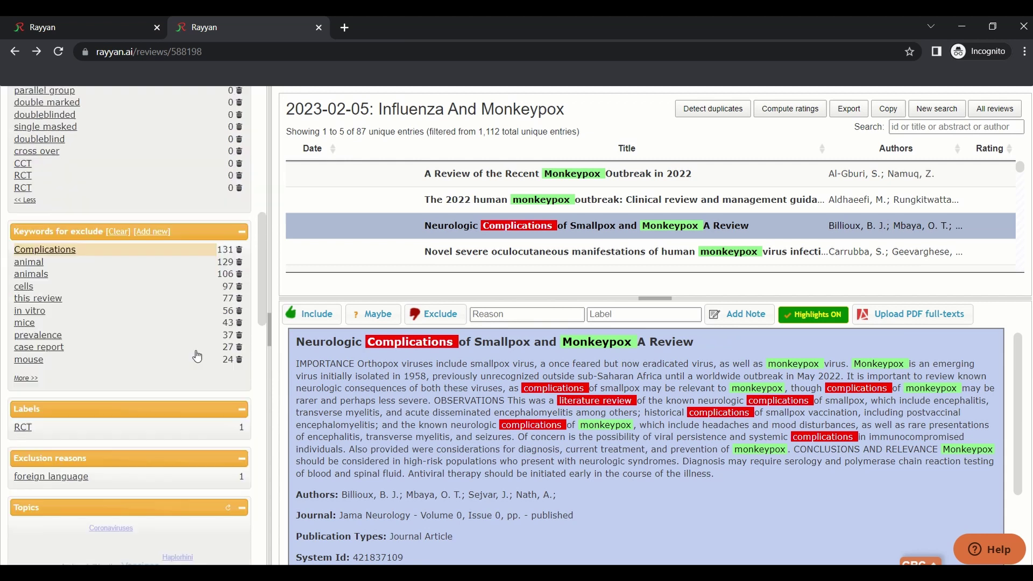
left_click(243, 200)
scroll(197, 385, "down", 2)
scroll(197, 385, "up", 6)
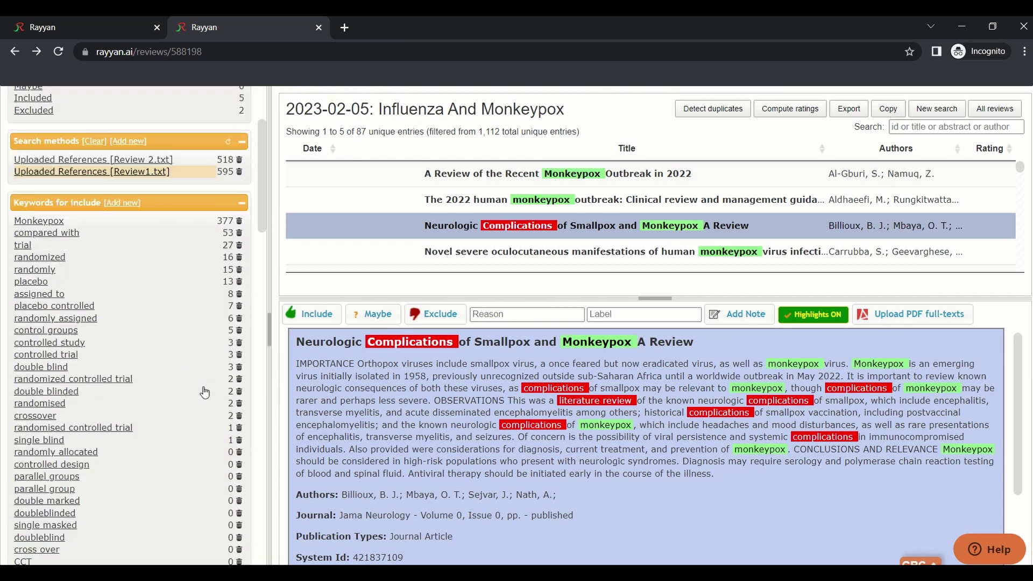
Switch the source filter from Review1.txt to Review 2.txt and add the Monkeypox keyword filter
left_click(170, 320)
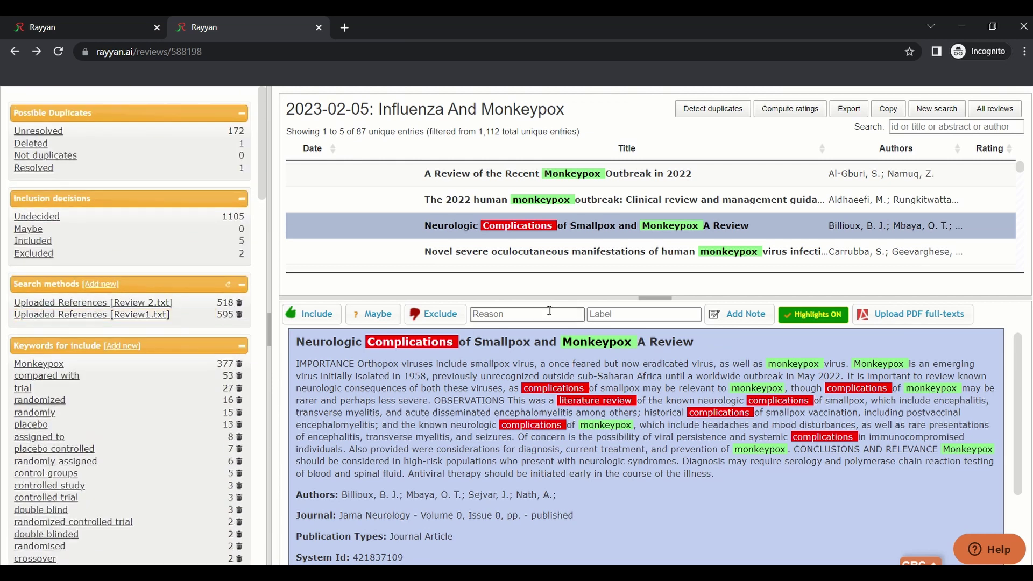
left_click(140, 303)
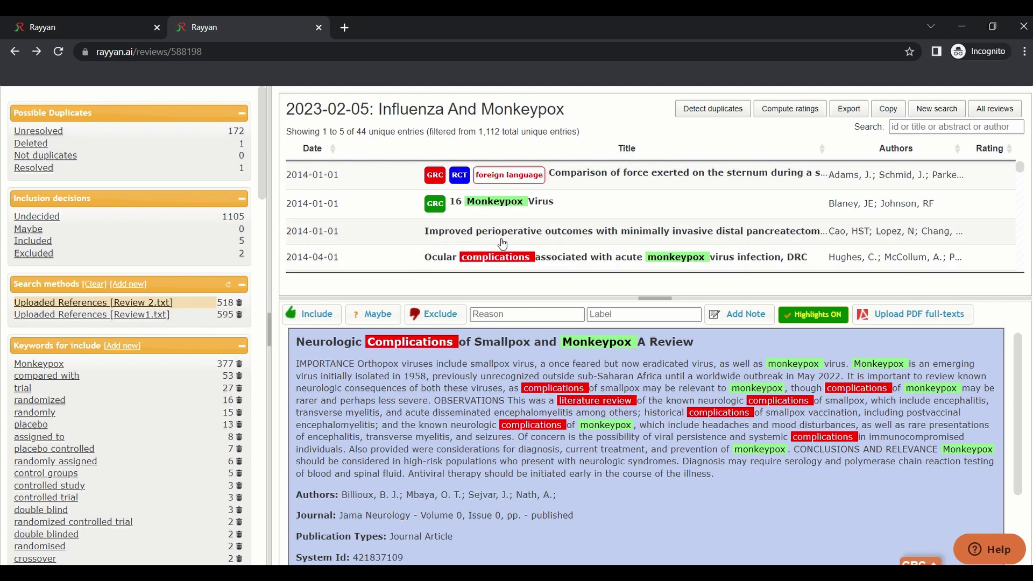
scroll(504, 237, "down", 3)
scroll(491, 210, "up", 3)
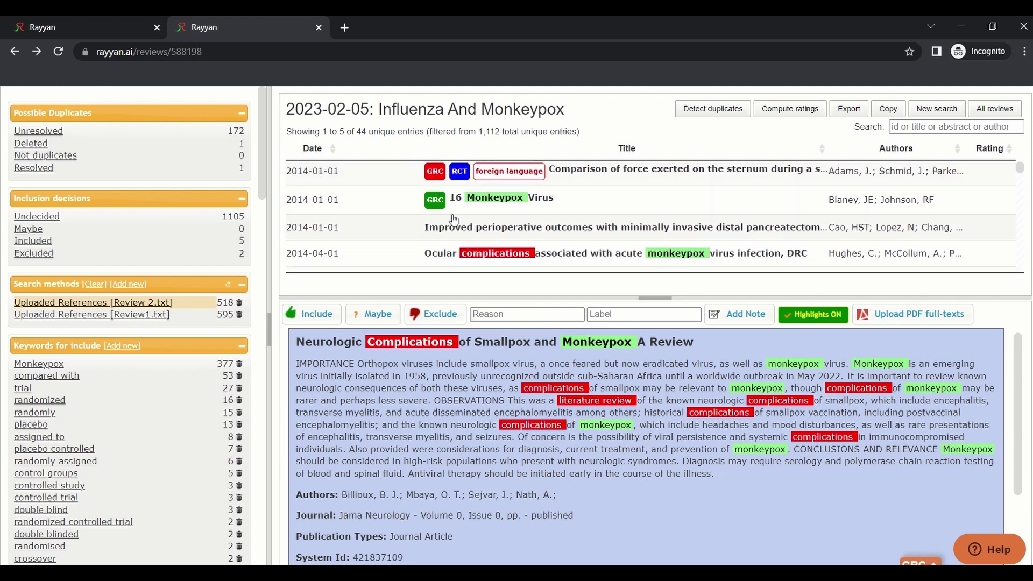
scroll(491, 215, "down", 3)
scroll(67, 377, "down", 1)
left_click(40, 297)
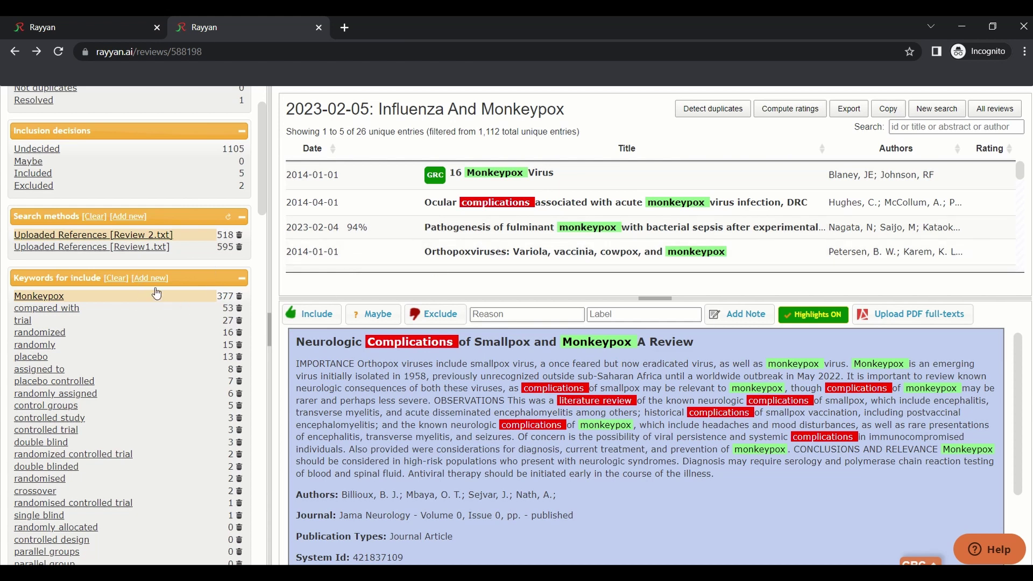
left_click(243, 279)
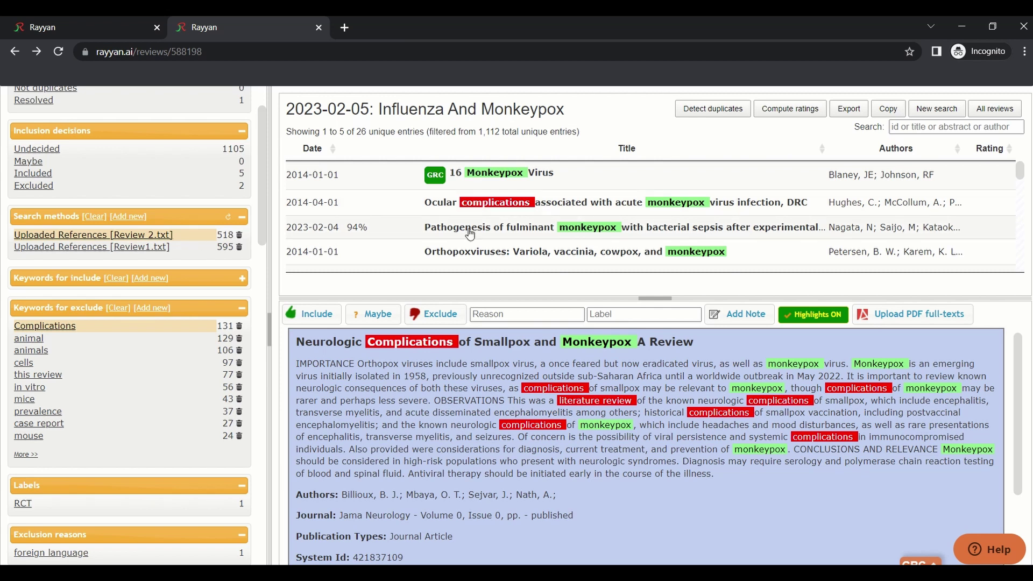
scroll(209, 457, "up", 1)
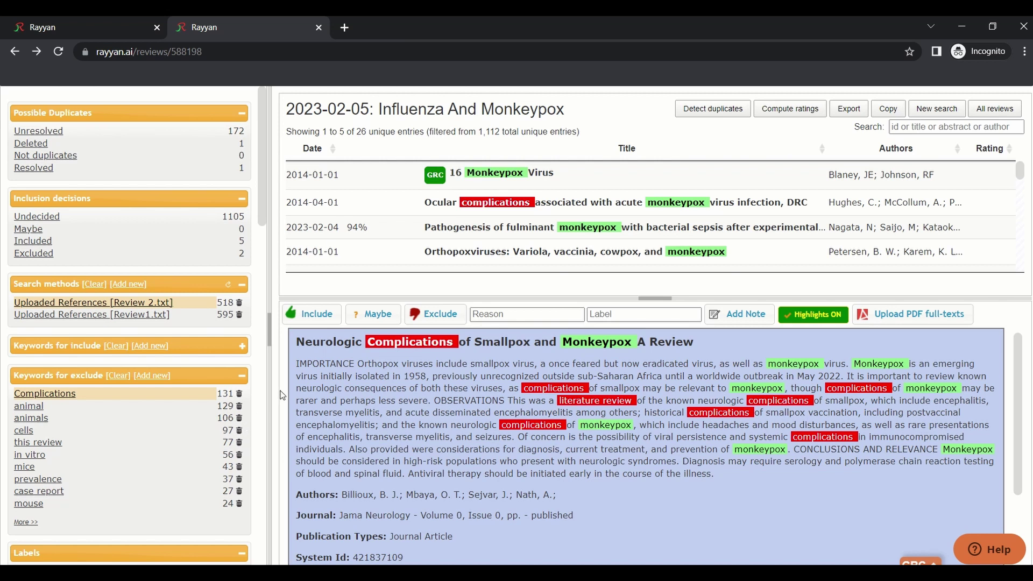
Show only included articles, clearing the Review 2.txt, Monkeypox and Complications filters
left_click(38, 241)
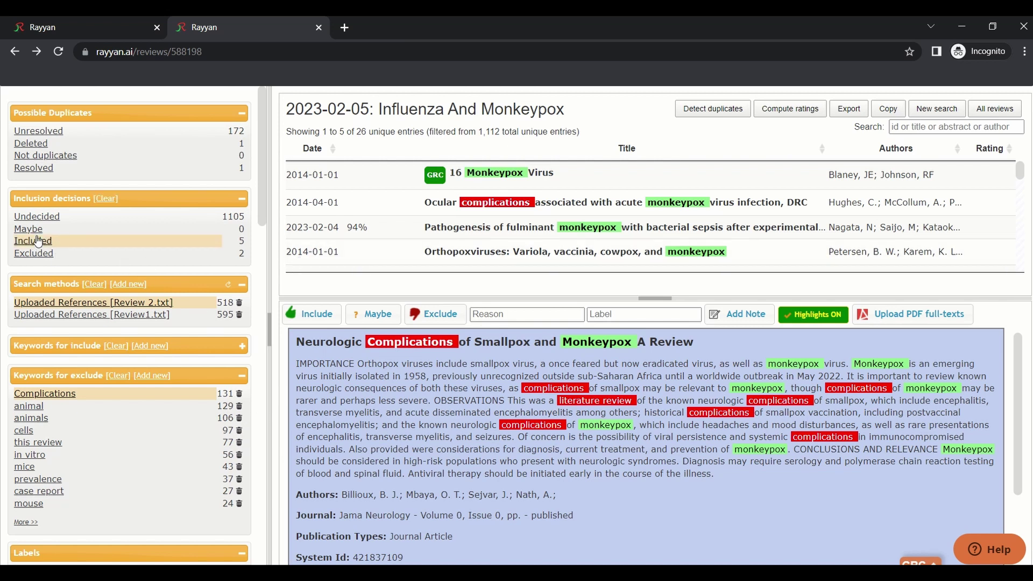
left_click(148, 302)
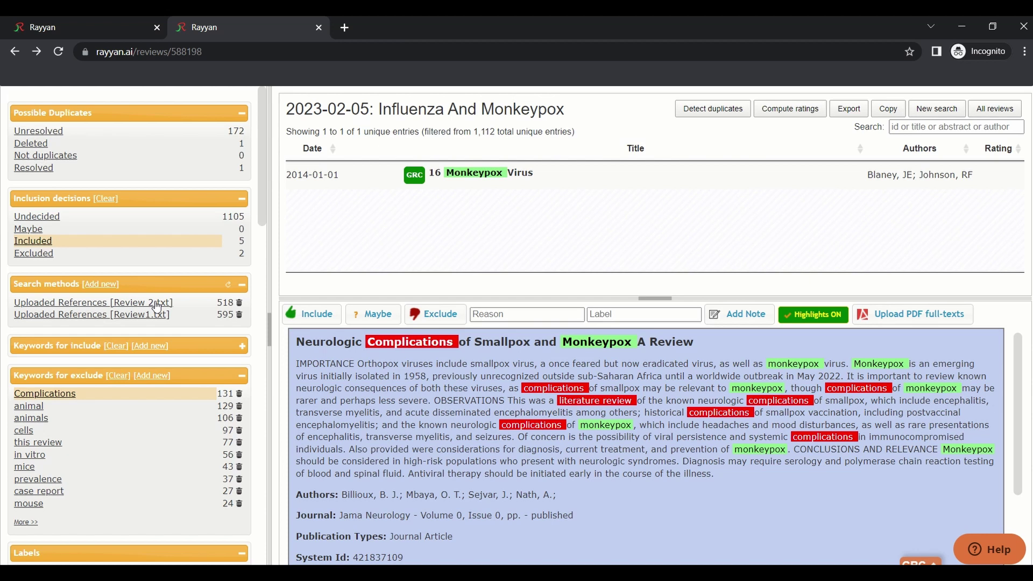
left_click(125, 348)
left_click(118, 376)
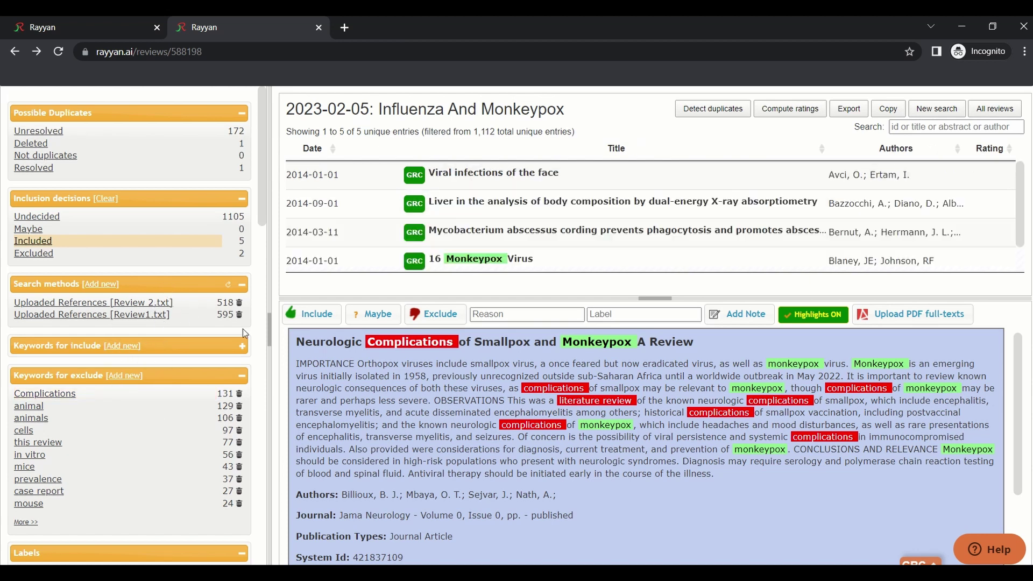
scroll(733, 261, "down", 1)
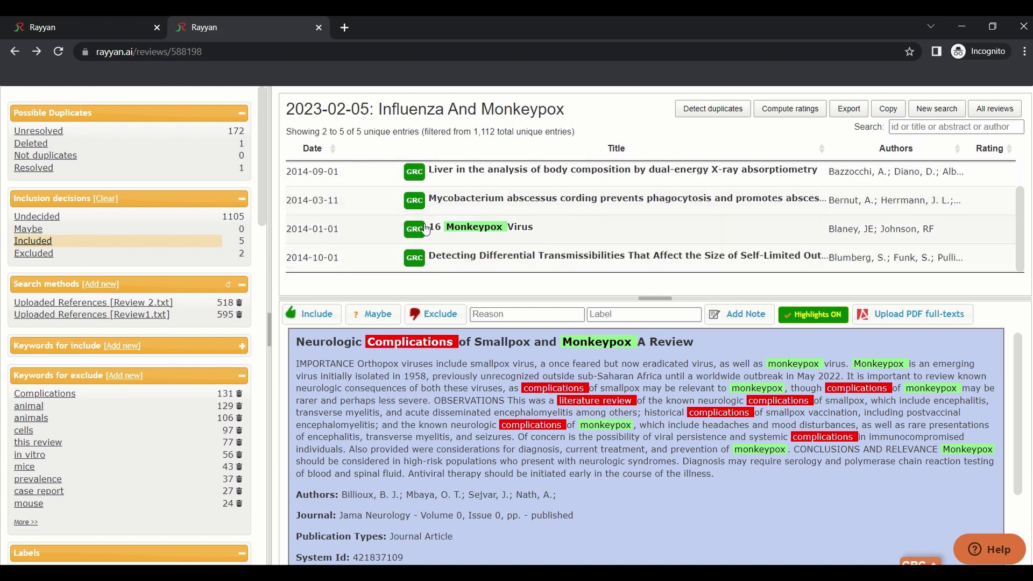
scroll(734, 261, "up", 1)
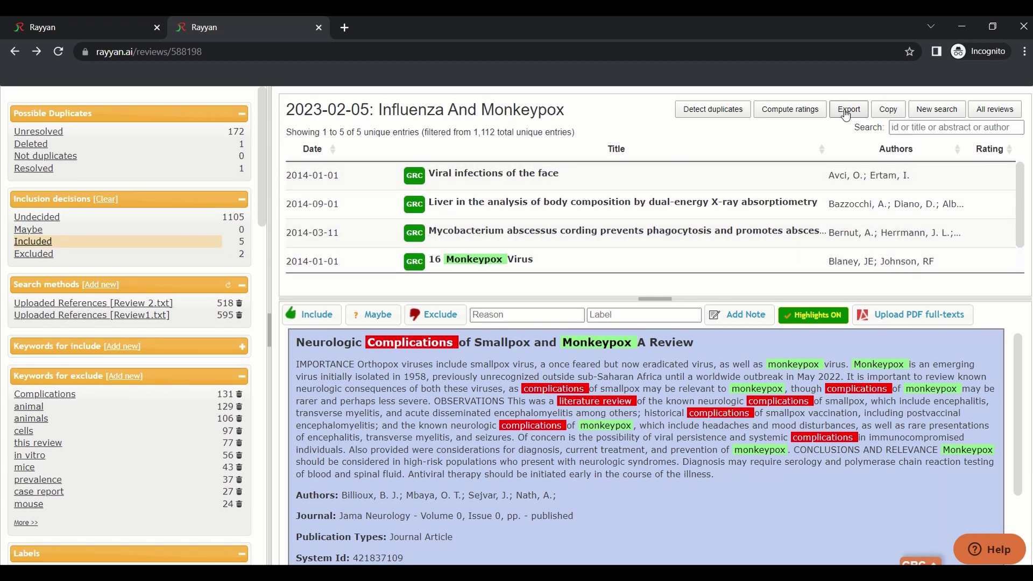
Export the 5 filtered articles in RefMan format and dismiss the e-mail notice
left_click(847, 109)
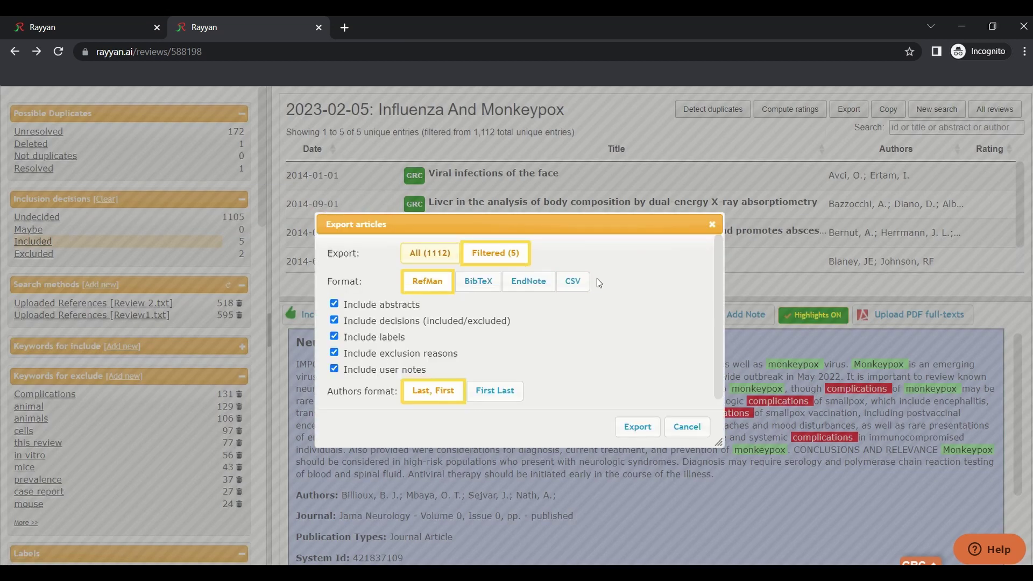
left_click(638, 427)
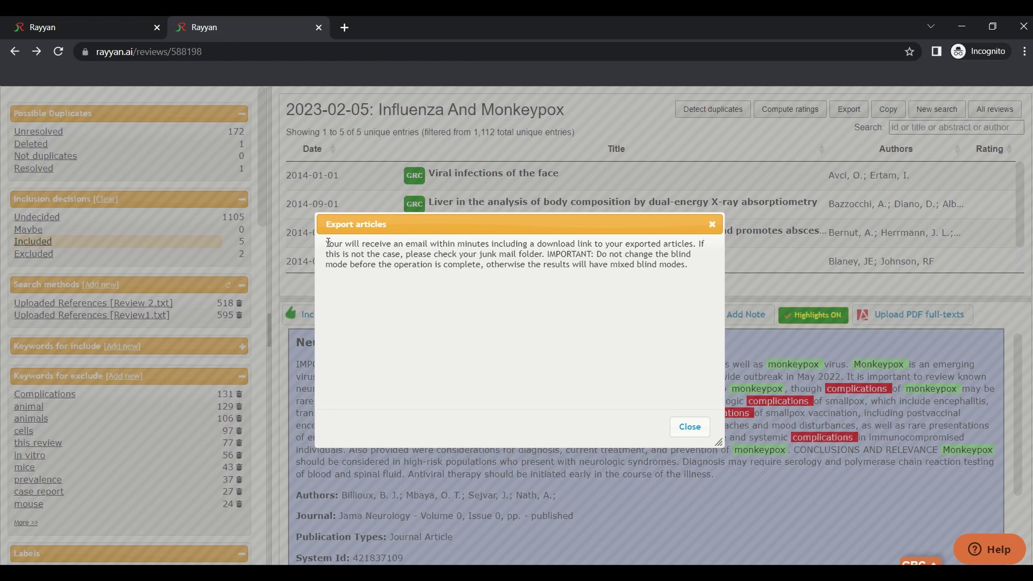
left_click_drag(326, 243, 713, 277)
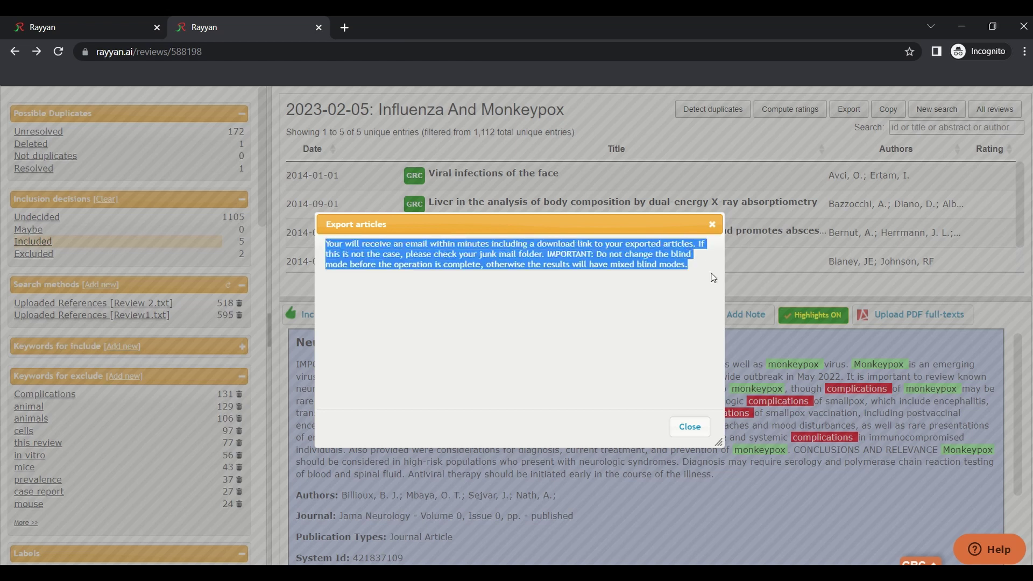
left_click(712, 225)
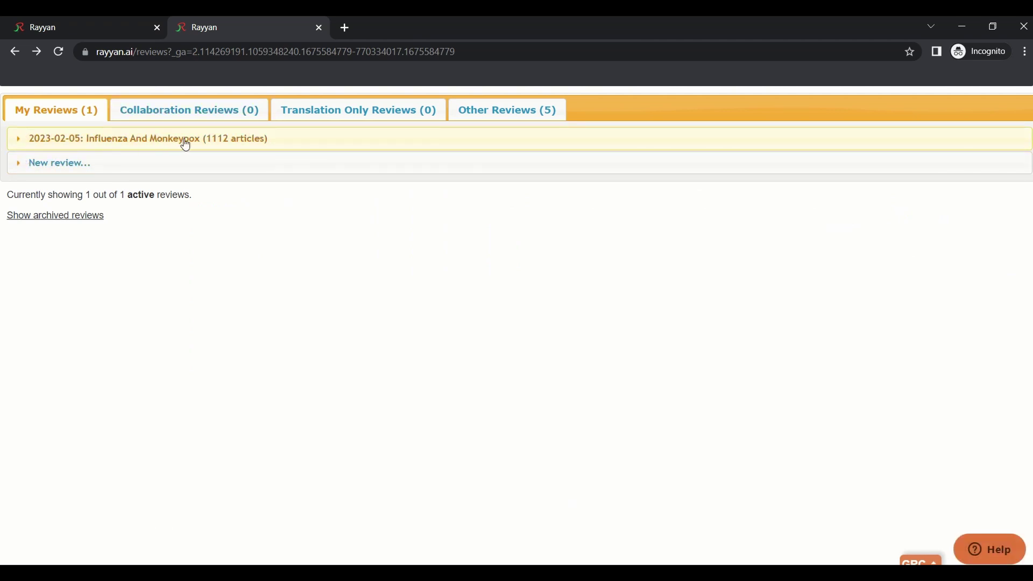
Open the Influenza And Monkeypox invitation form and set the invitee role to Reviewer
left_click(56, 141)
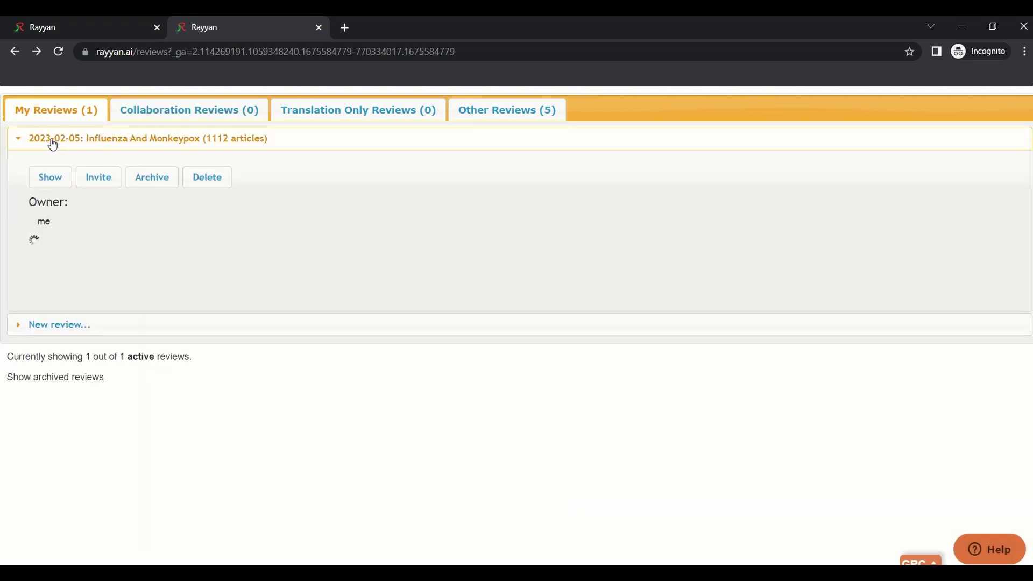
left_click(108, 179)
left_click(468, 232)
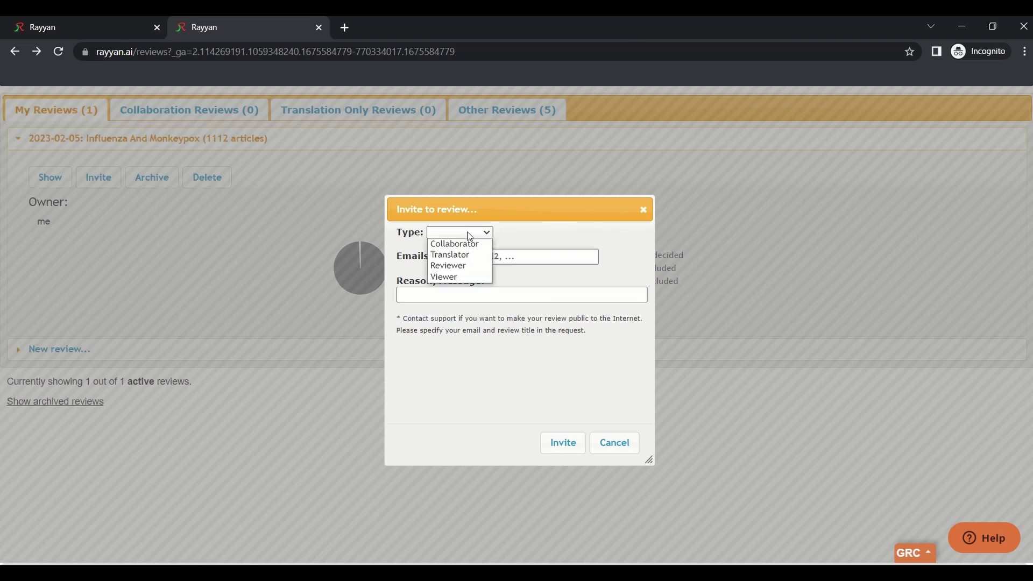
left_click(479, 233)
left_click(479, 234)
left_click(452, 245)
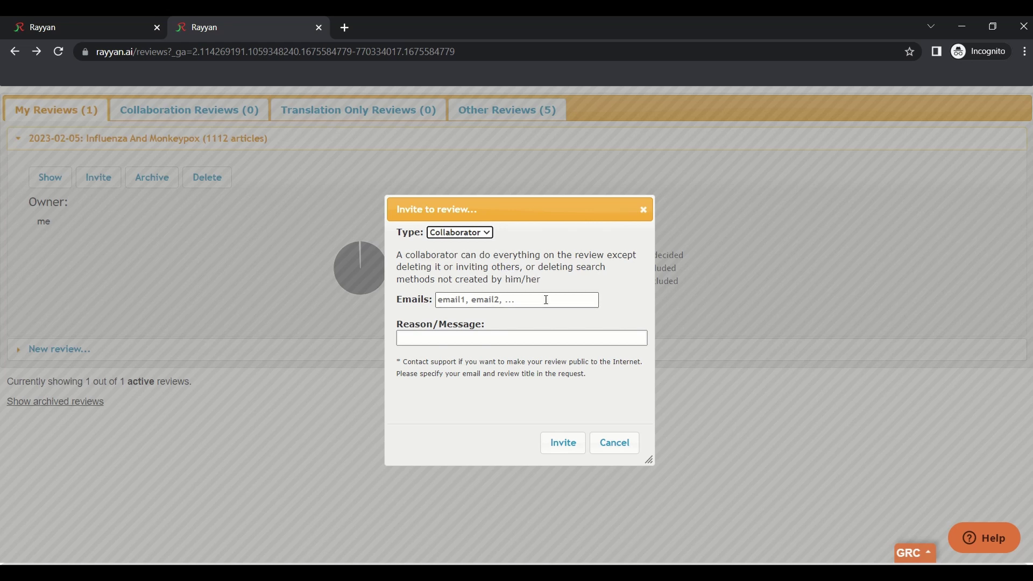
left_click(469, 234)
left_click(437, 265)
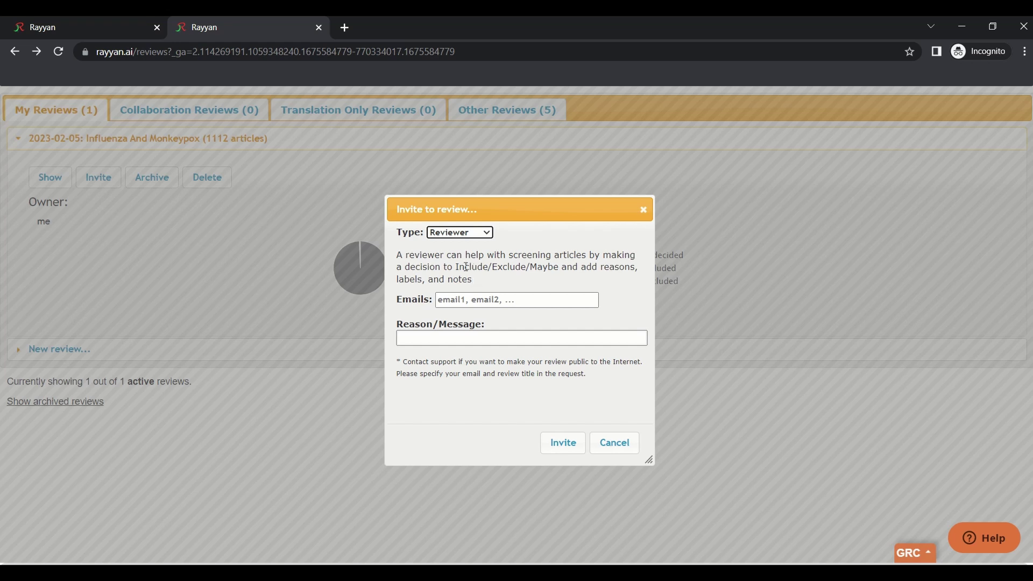
left_click_drag(456, 263, 557, 263)
left_click(555, 274)
Enter the two invitees' e-mail addresses with the message 'Pls review my paper' and send
left_click(474, 300)
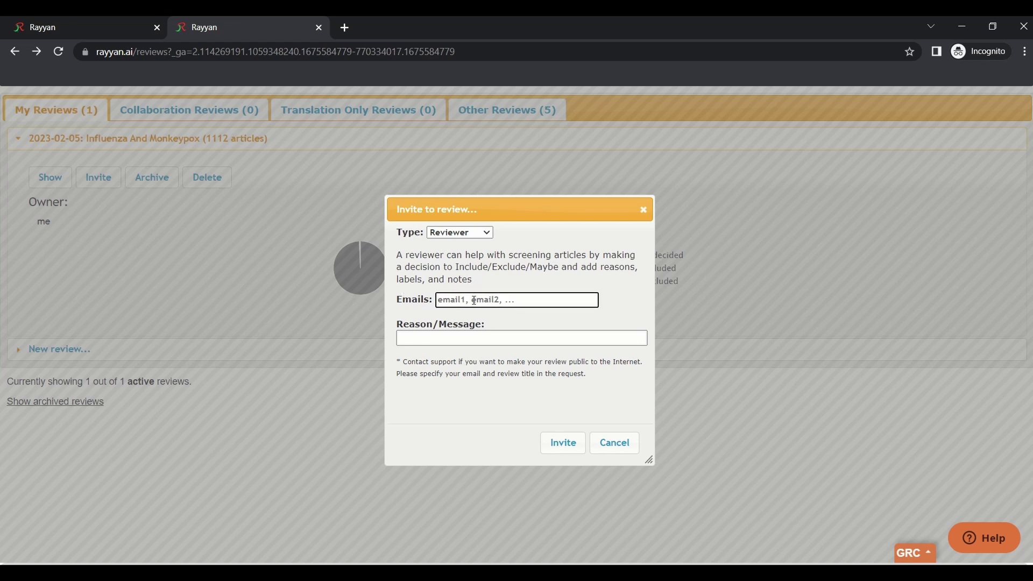
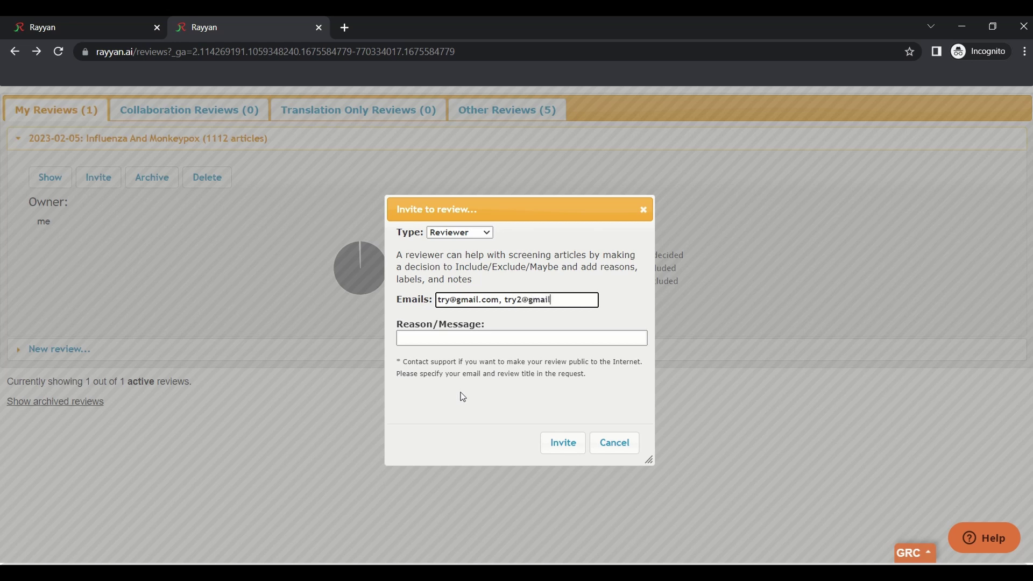
left_click(464, 338)
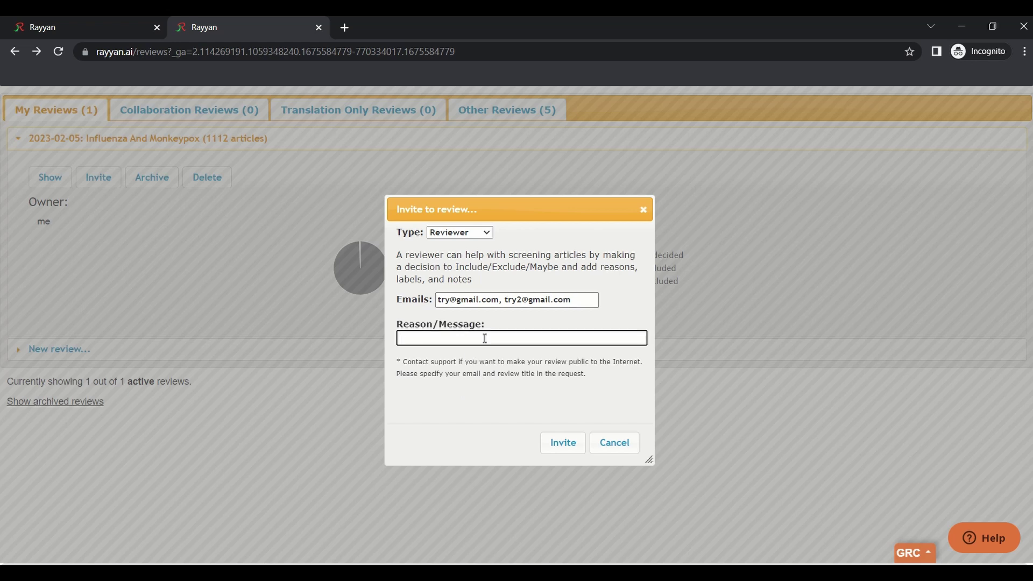
type("Pls review my paper")
left_click(575, 448)
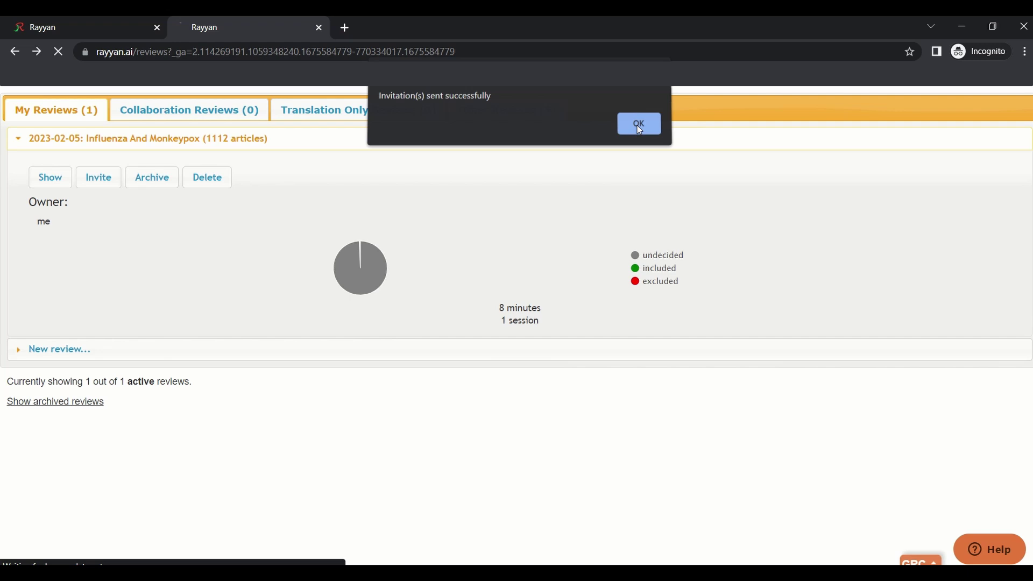
left_click(637, 125)
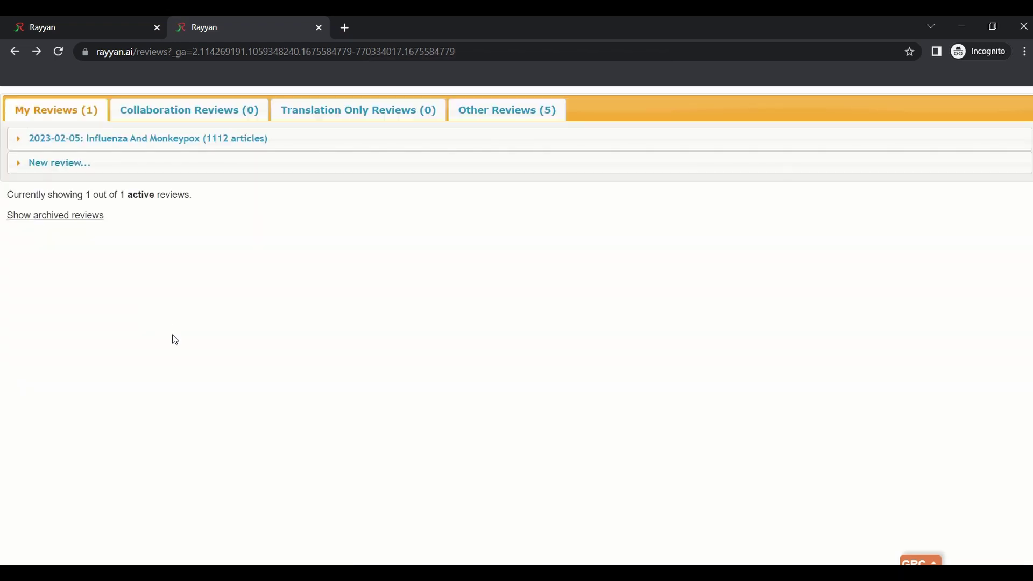
Expand the review and check both reviewers' e-mail addresses and their zero session counts
left_click(23, 140)
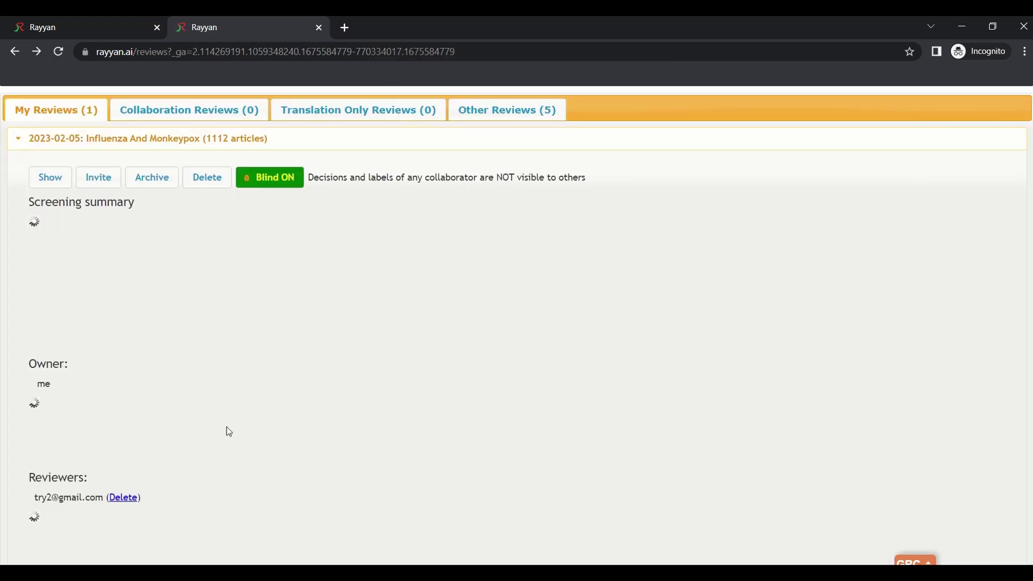
scroll(280, 447, "down", 2)
scroll(280, 446, "down", 1)
scroll(76, 393, "down", 1)
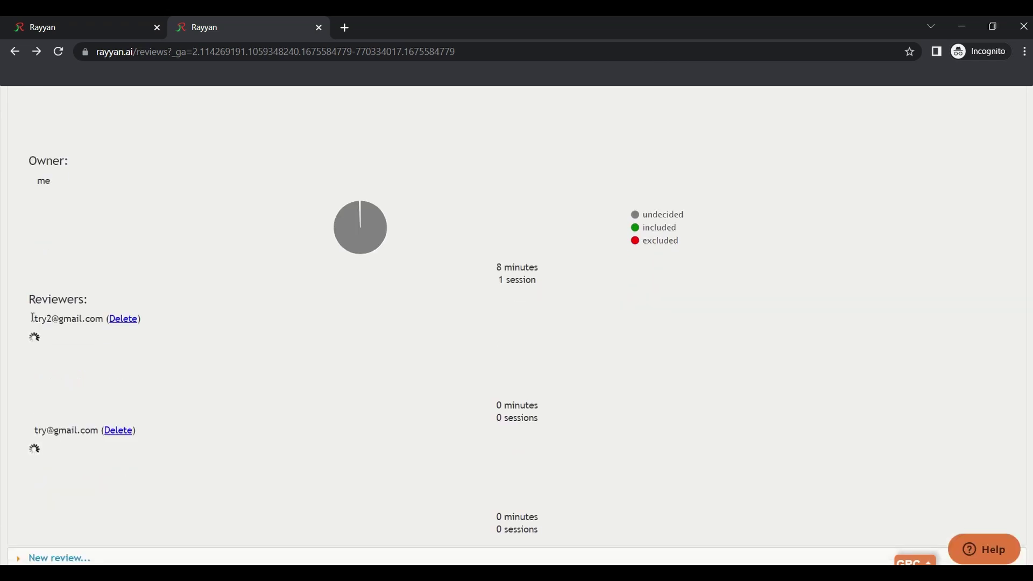
left_click_drag(30, 323, 102, 332)
left_click(56, 430)
left_click_drag(33, 430, 98, 431)
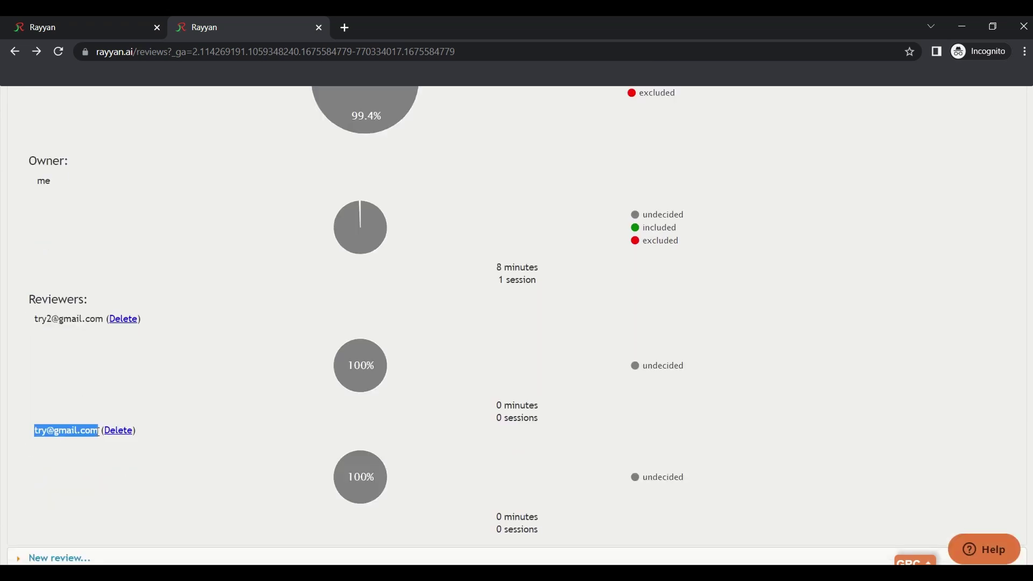
scroll(374, 395, "down", 1)
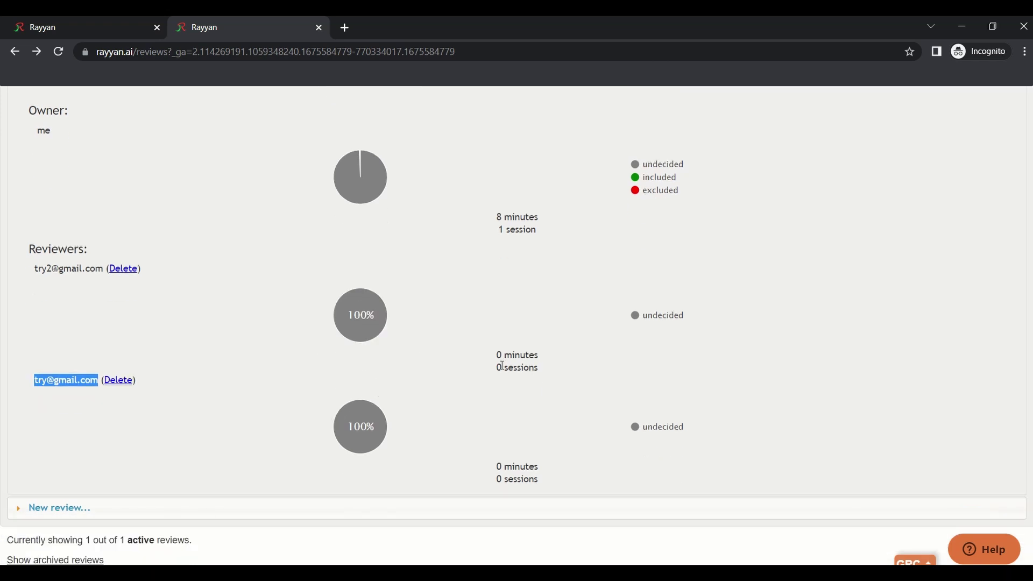
left_click_drag(502, 369, 492, 364)
mouse_move(503, 480)
left_mouse_down()
mouse_move(491, 479)
mouse_move(496, 467)
left_mouse_up()
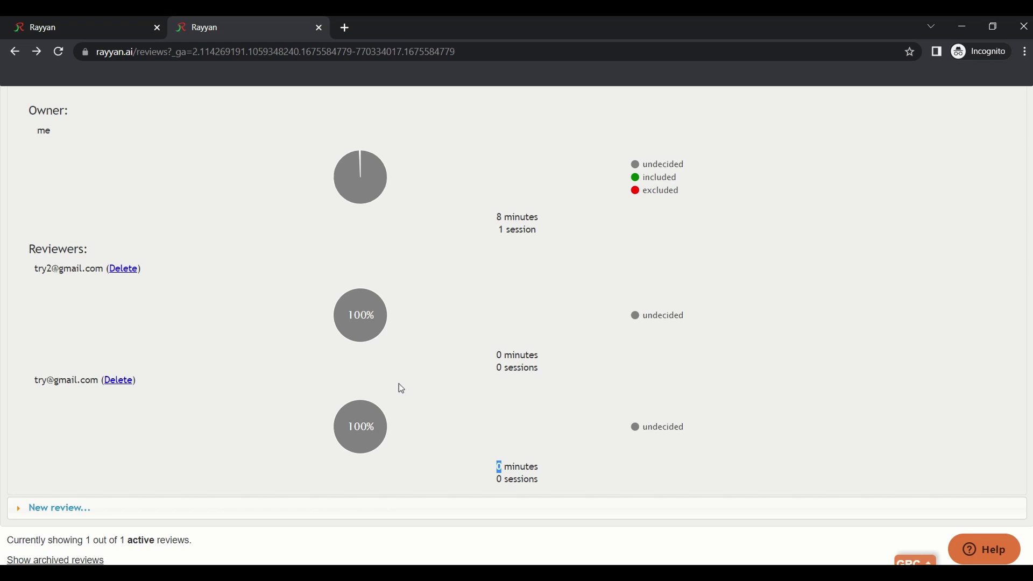
mouse_move(354, 415)
Switch the review from Blind ON to Blind OFF, confirming with OK
scroll(361, 323, "up", 5)
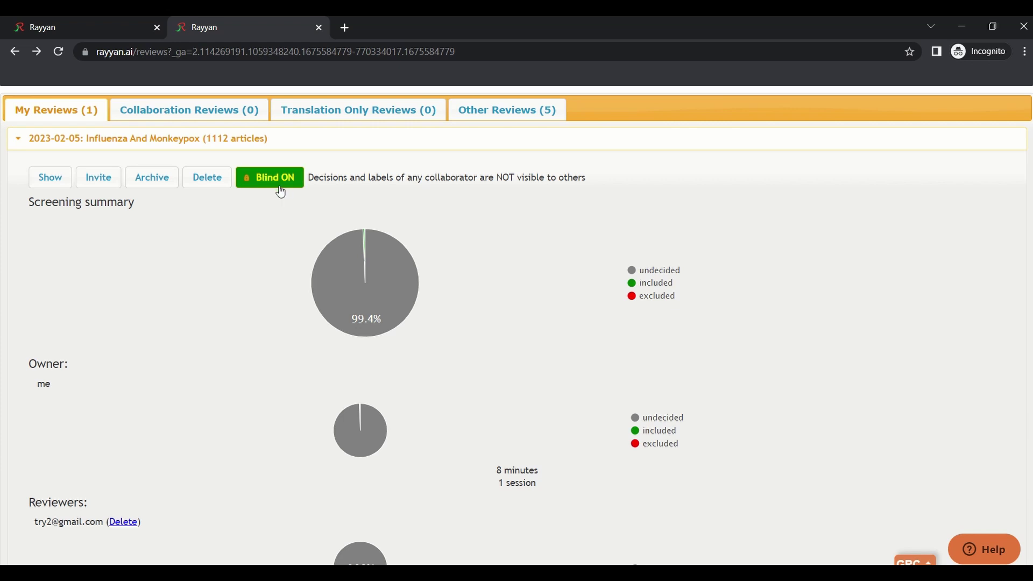
scroll(314, 276, "down", 4)
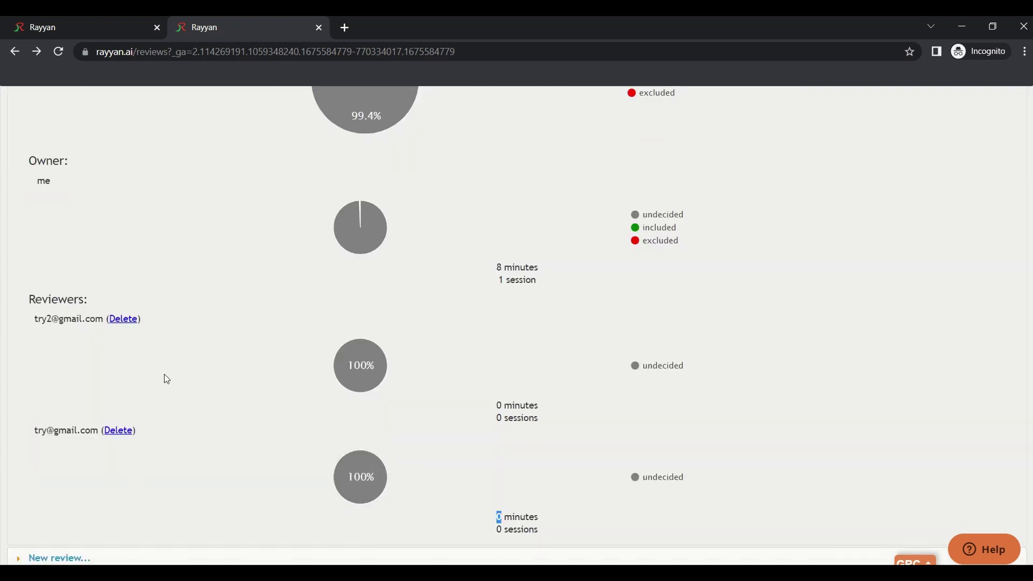
scroll(164, 379, "up", 4)
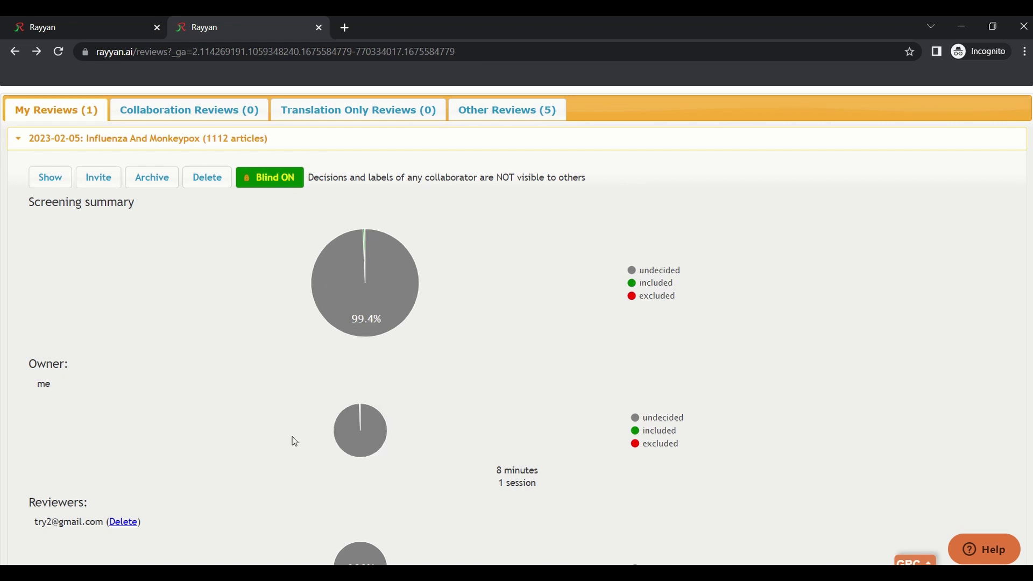
left_click(276, 182)
left_click(584, 134)
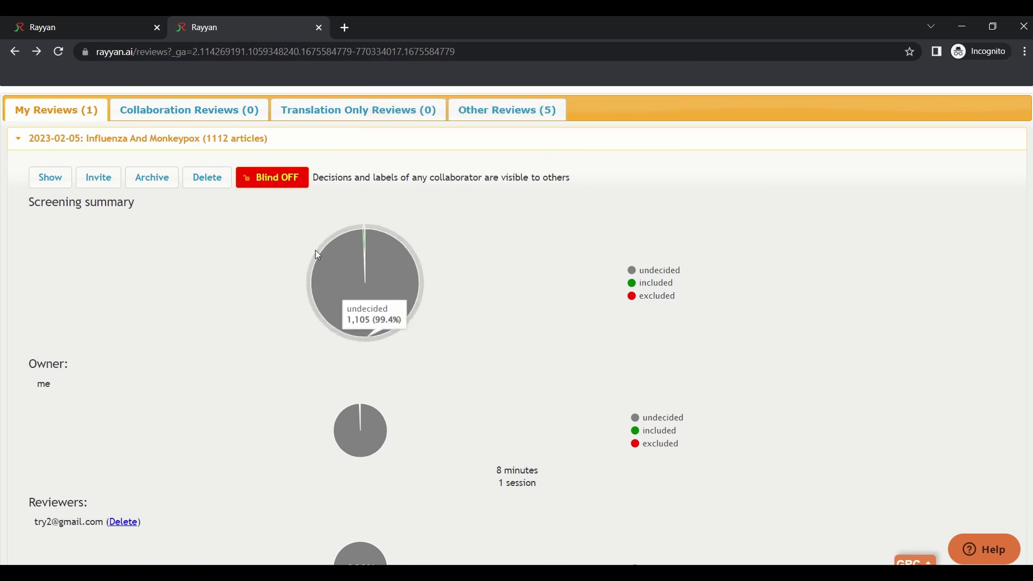
scroll(197, 487, "down", 5)
scroll(348, 482, "up", 5)
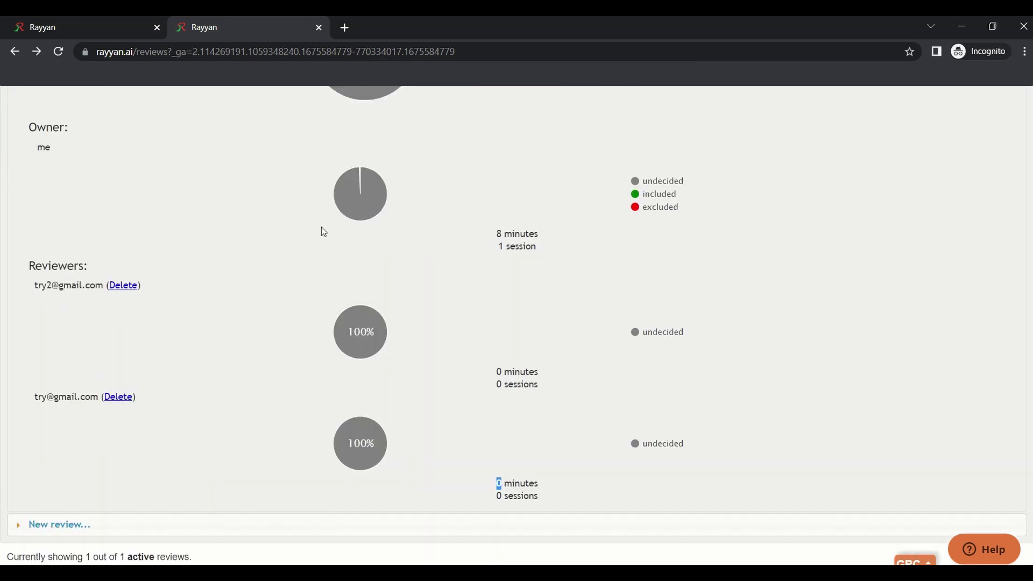
scroll(238, 229, "down", 5)
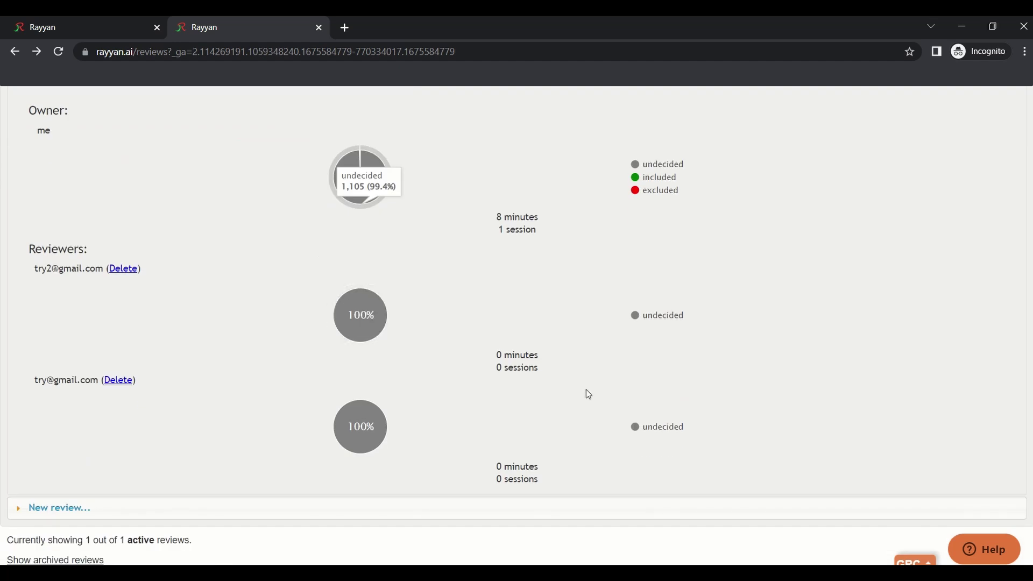
scroll(474, 325, "up", 5)
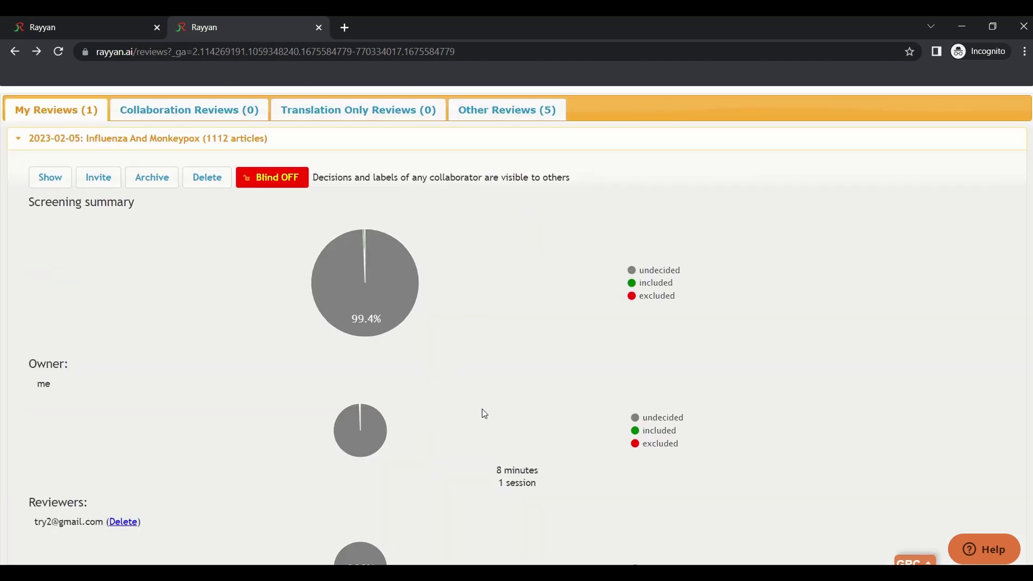
scroll(458, 414, "down", 4)
scroll(159, 220, "up", 5)
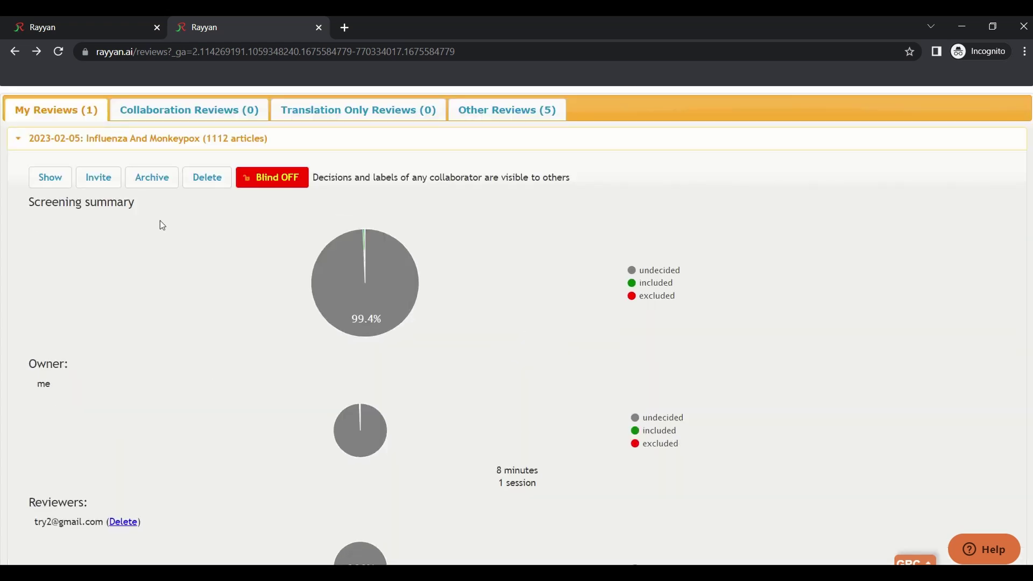
left_click(163, 110)
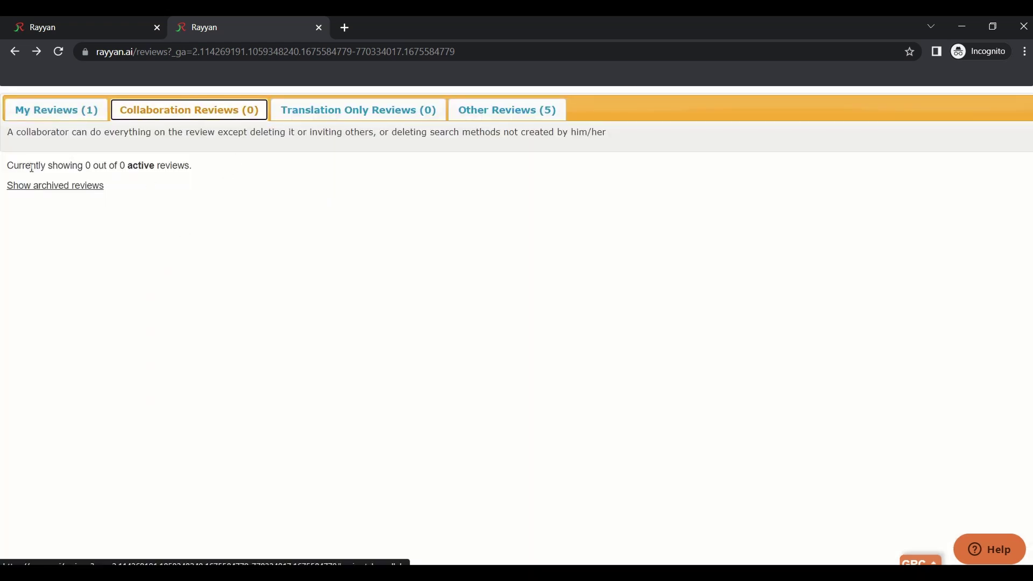